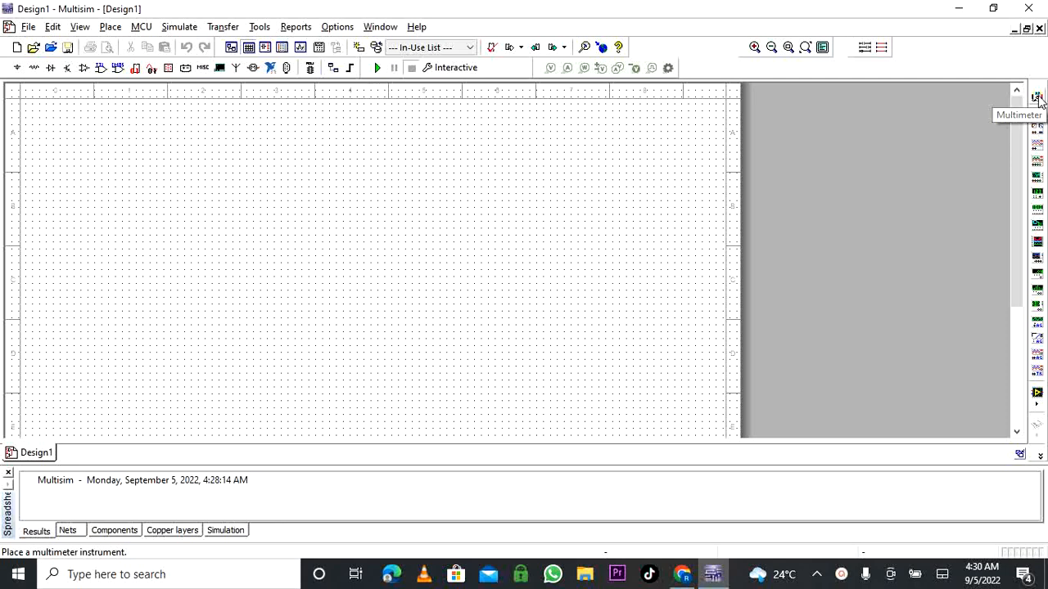
# - Place a function generator near the upper left of the schematic sheet
pyautogui.click(1037, 97)
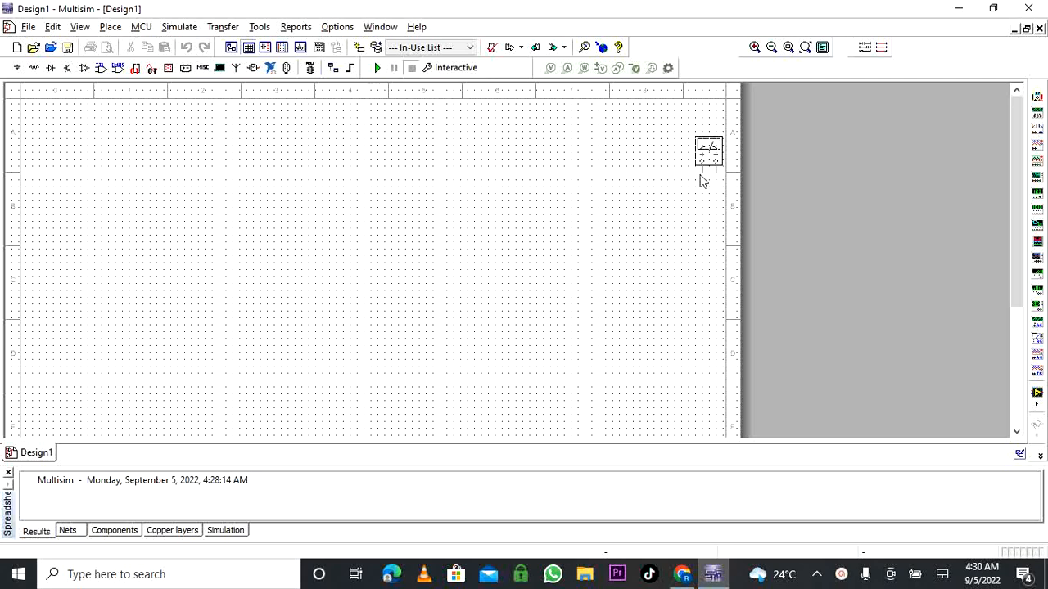
pyautogui.press('Escape')
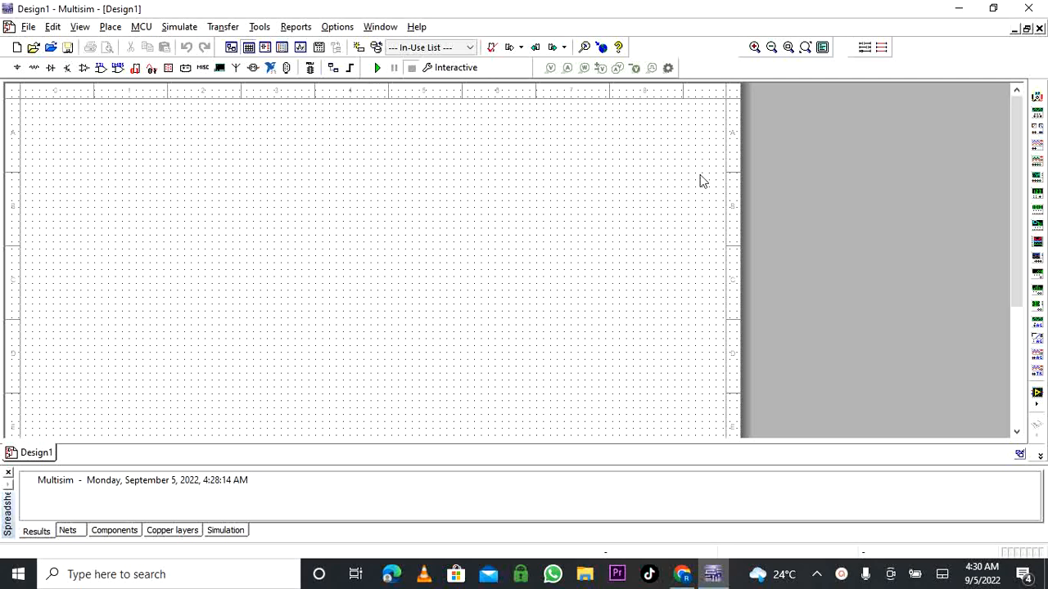
pyautogui.click(1037, 117)
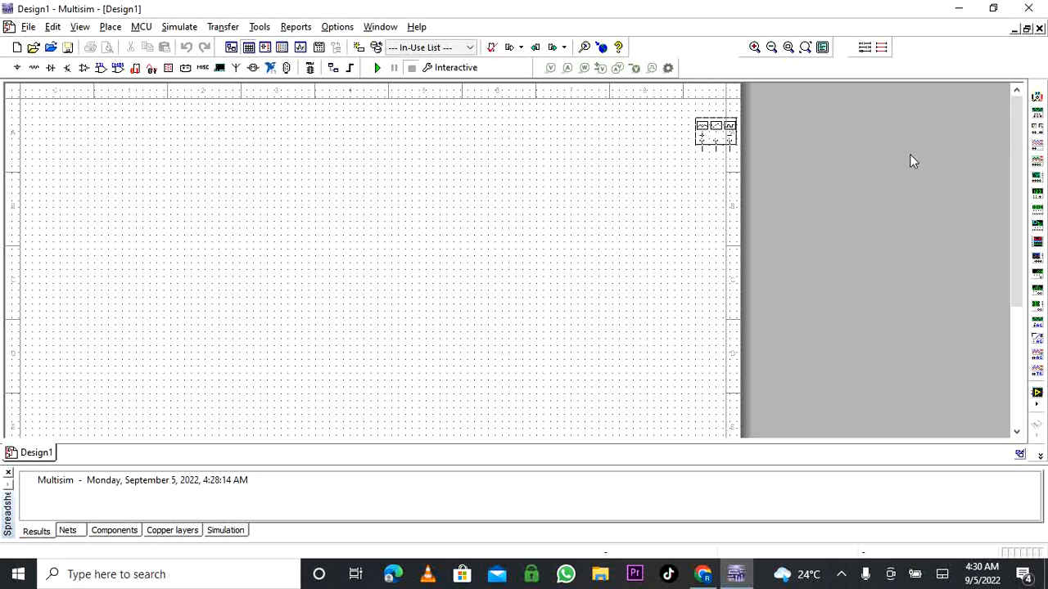
pyautogui.click(685, 158)
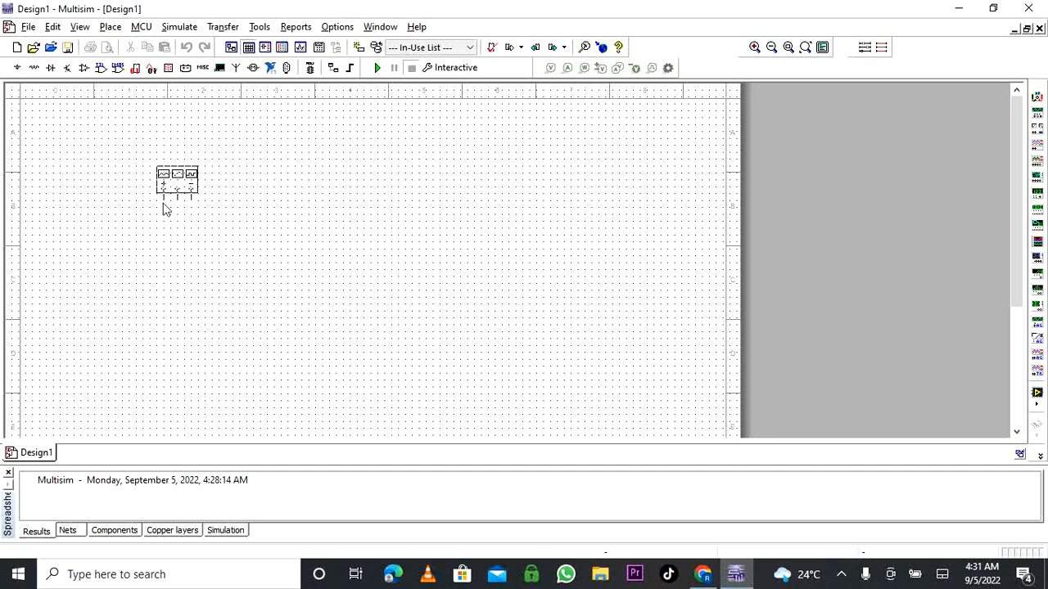
pyautogui.click(113, 211)
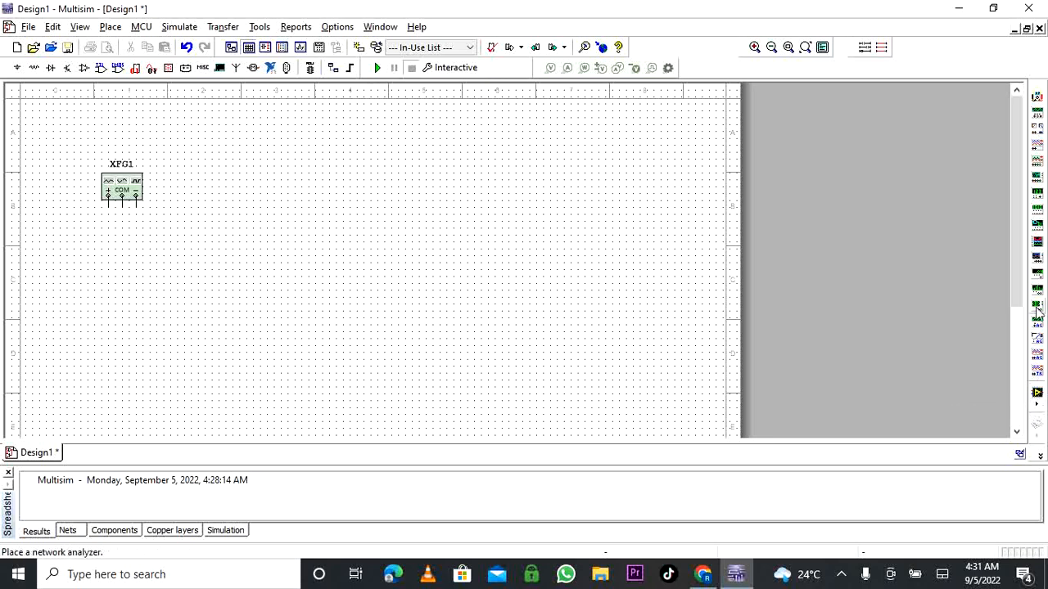
# - Place a two-channel oscilloscope on the sheet to the right of the function generator
pyautogui.click(1037, 179)
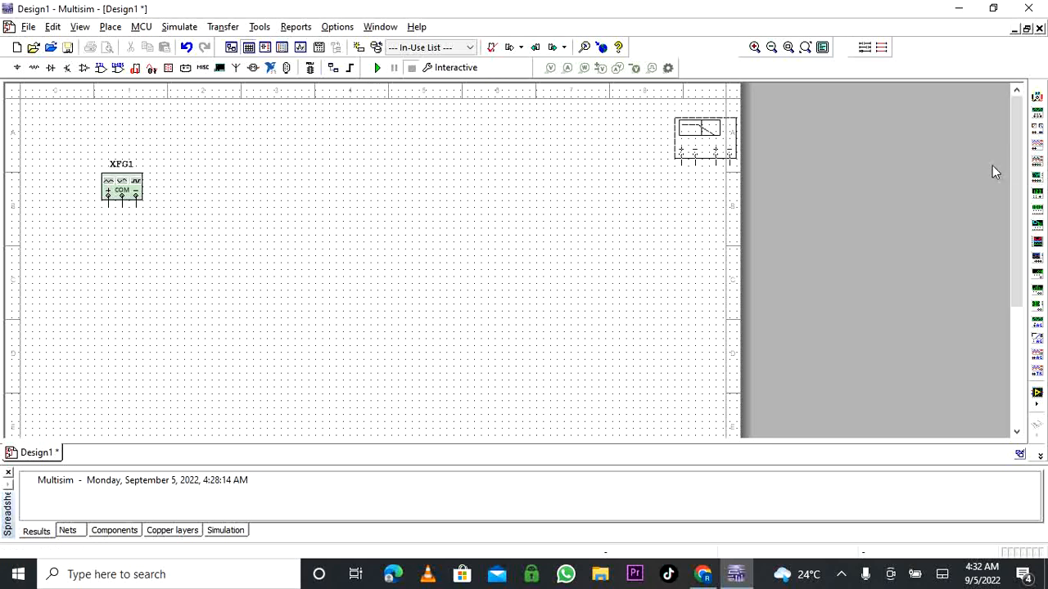
pyautogui.press('Escape')
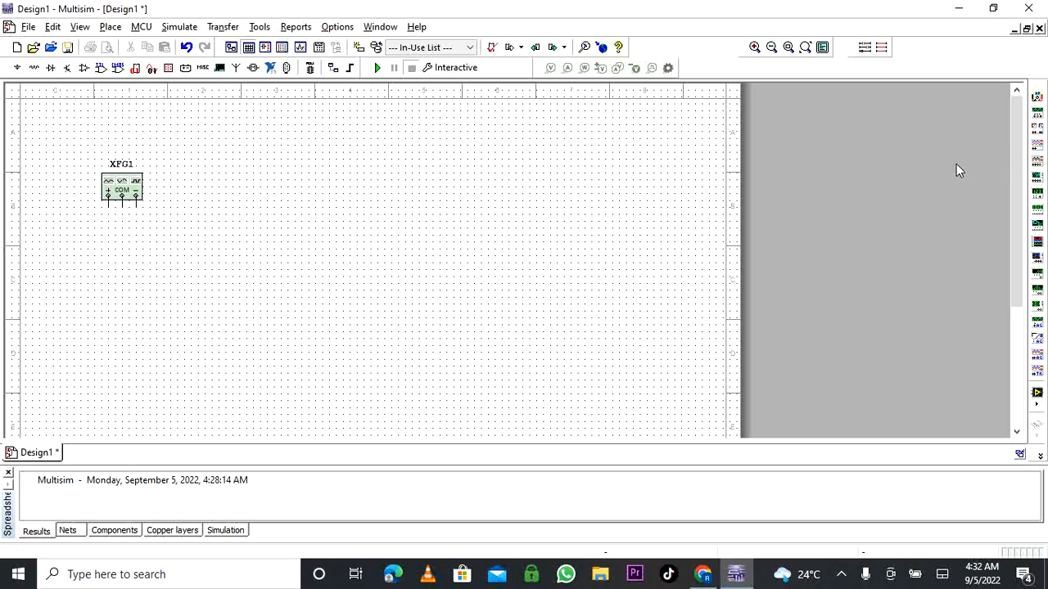
pyautogui.click(1037, 145)
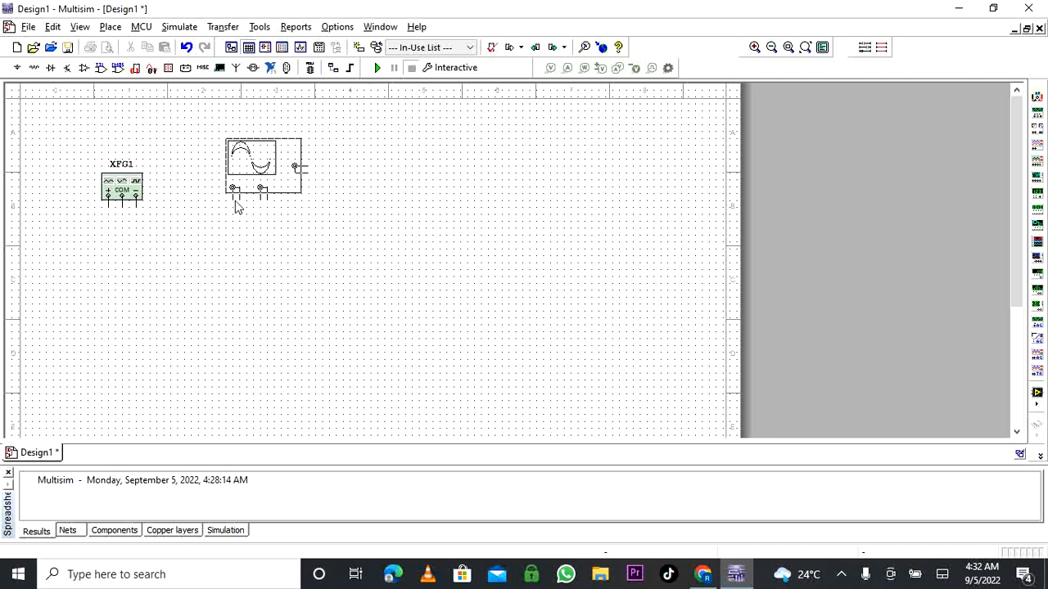
pyautogui.click(235, 204)
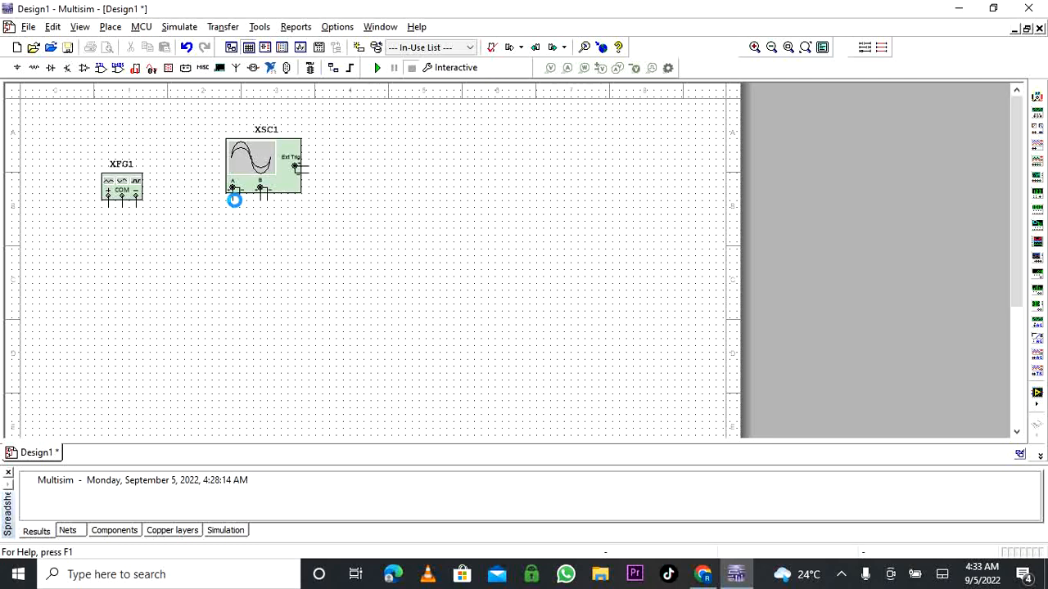
# - Place a GROUND component from the POWER_SOURCES family below and between the two instruments
pyautogui.click(15, 70)
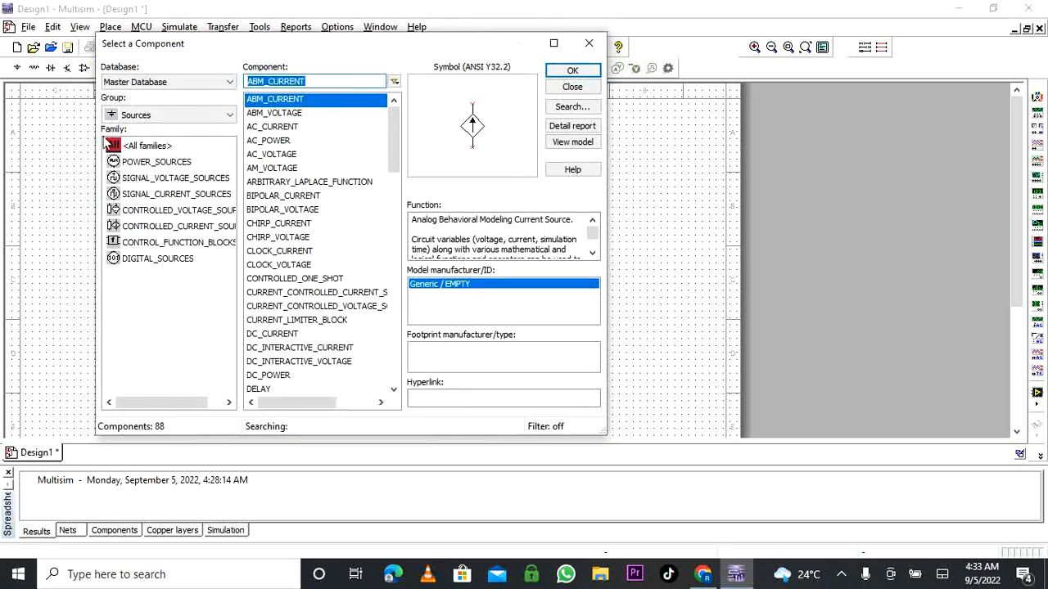
pyautogui.click(150, 166)
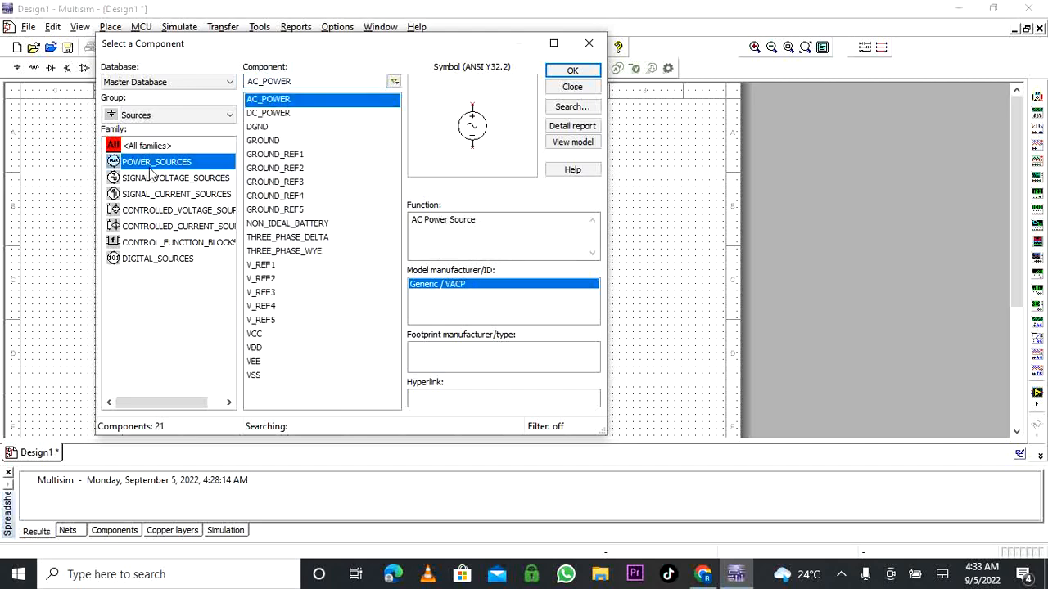
pyautogui.click(277, 143)
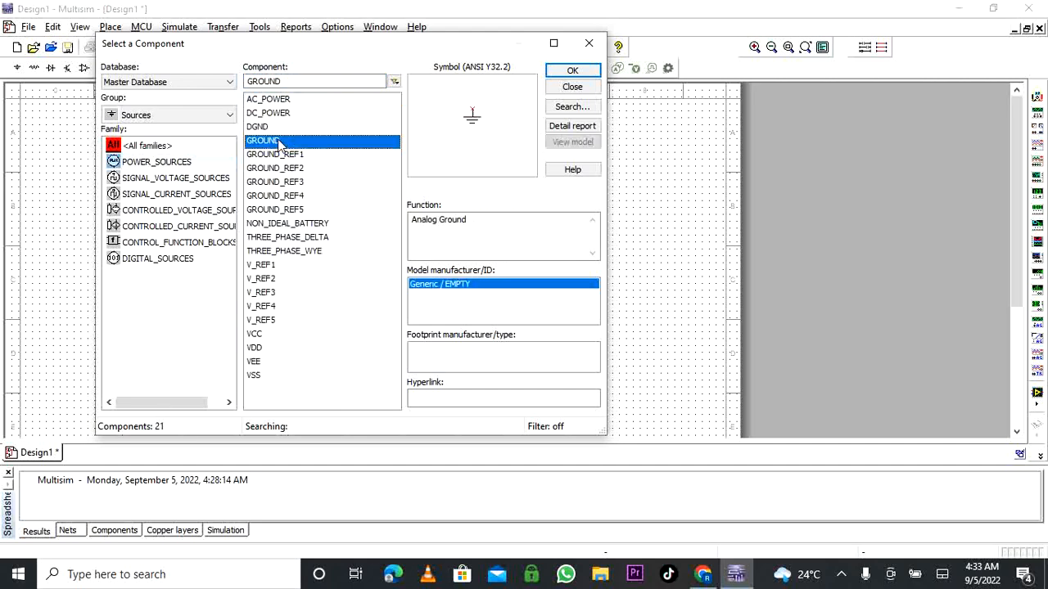
pyautogui.click(573, 71)
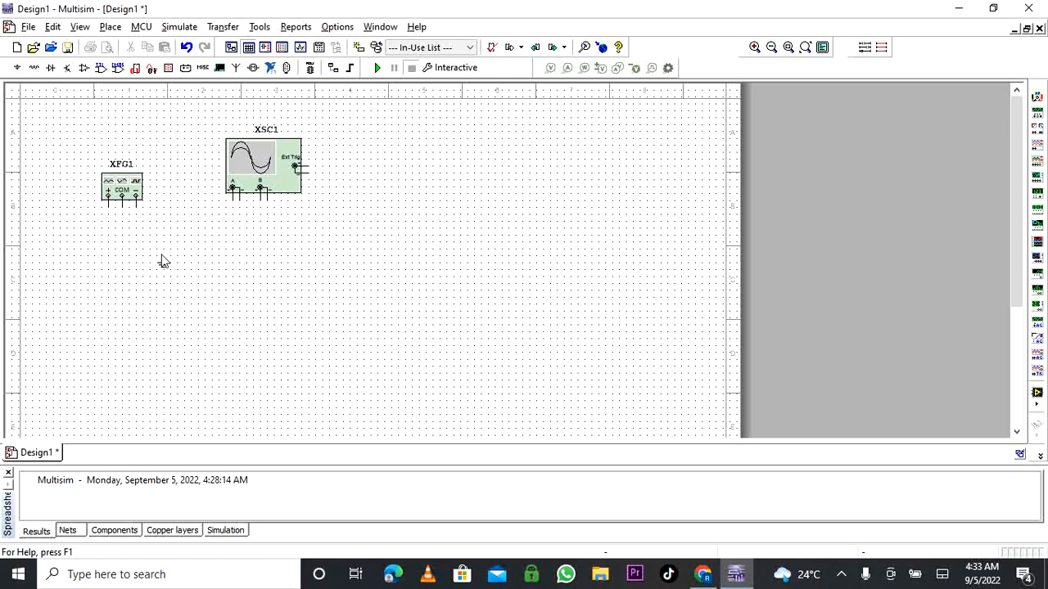
pyautogui.hotkey('ctrl', 'w')
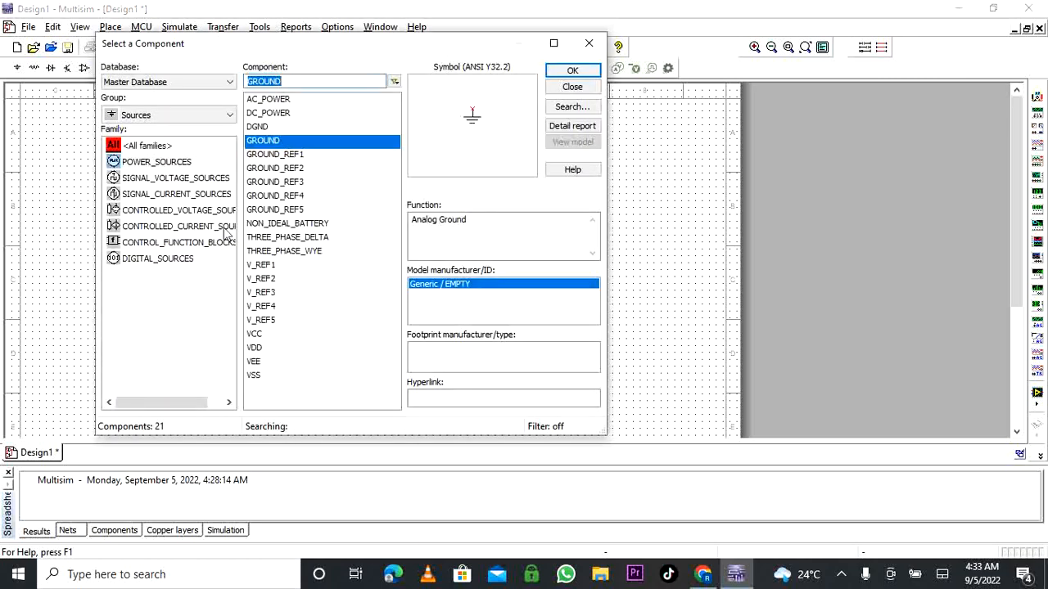
pyautogui.click(583, 46)
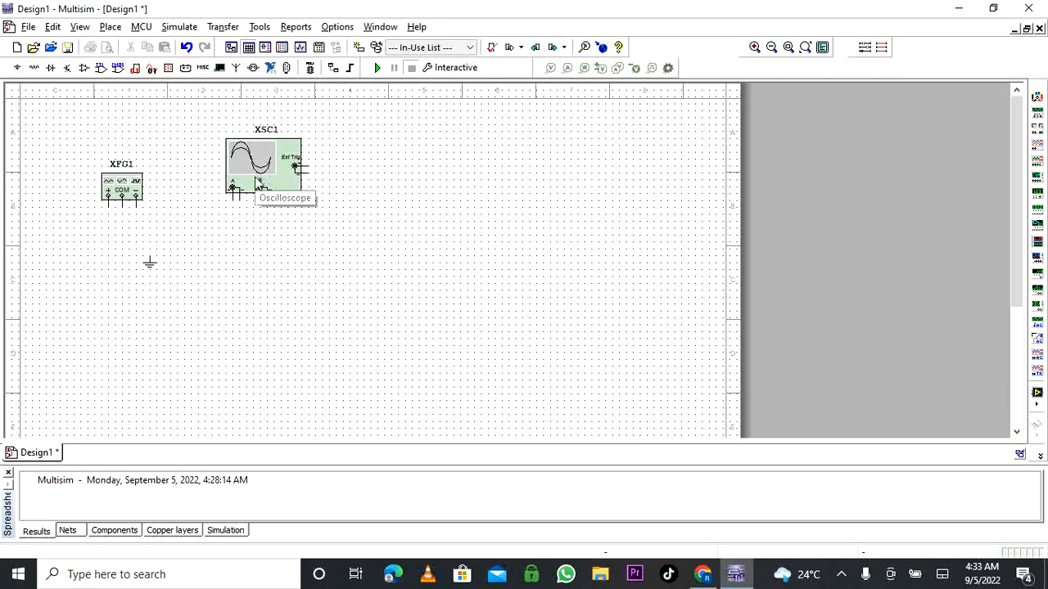
# - Move the oscilloscope slightly closer to the function generator and wire the generator's COM terminal to ground
pyautogui.moveTo(258, 183); pyautogui.dragTo(242, 184)
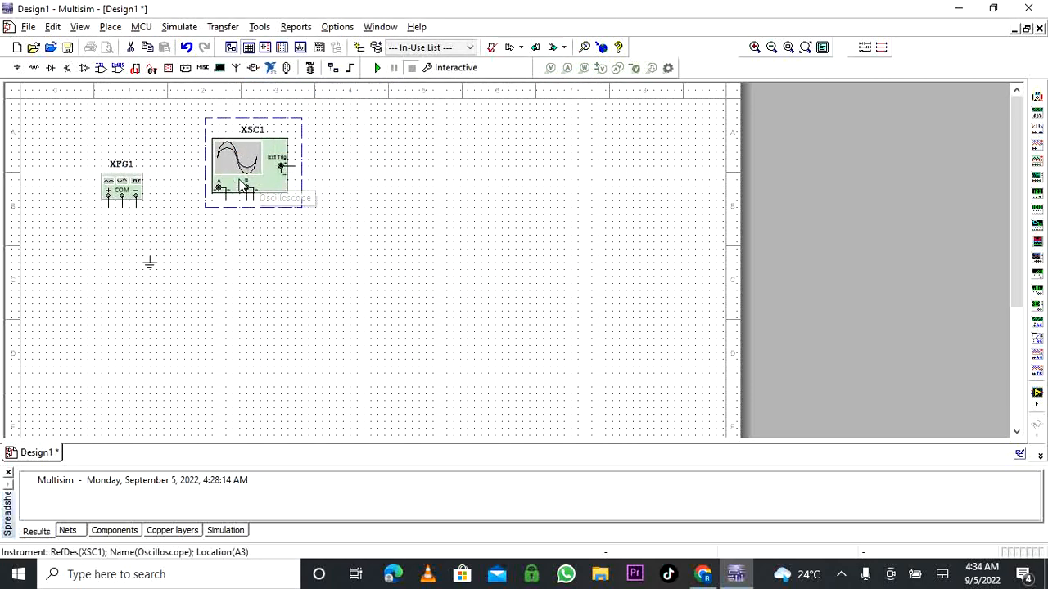
pyautogui.click(250, 241)
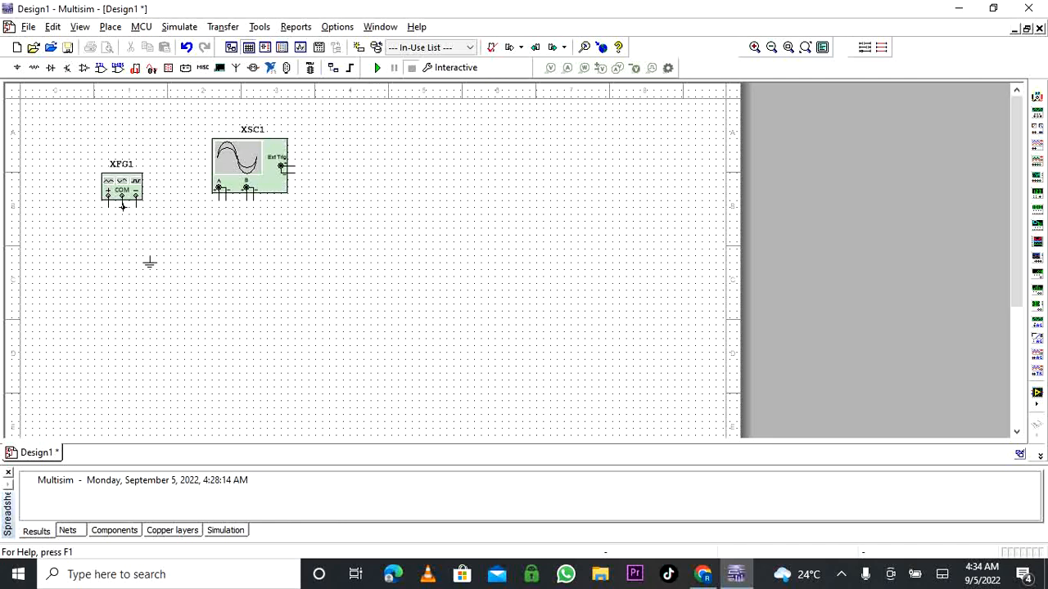
pyautogui.click(122, 208)
pyautogui.click(149, 243)
pyautogui.click(149, 243)
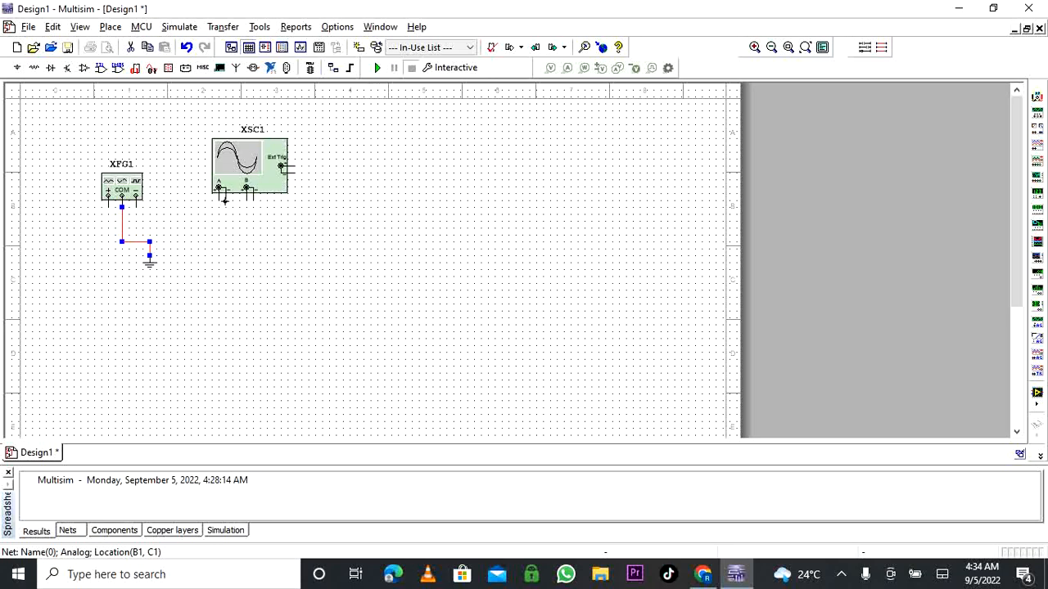
# - Wire oscilloscope channel A's negative terminal to the ground wire and its positive terminal to the function generator's positive output
pyautogui.click(224, 198)
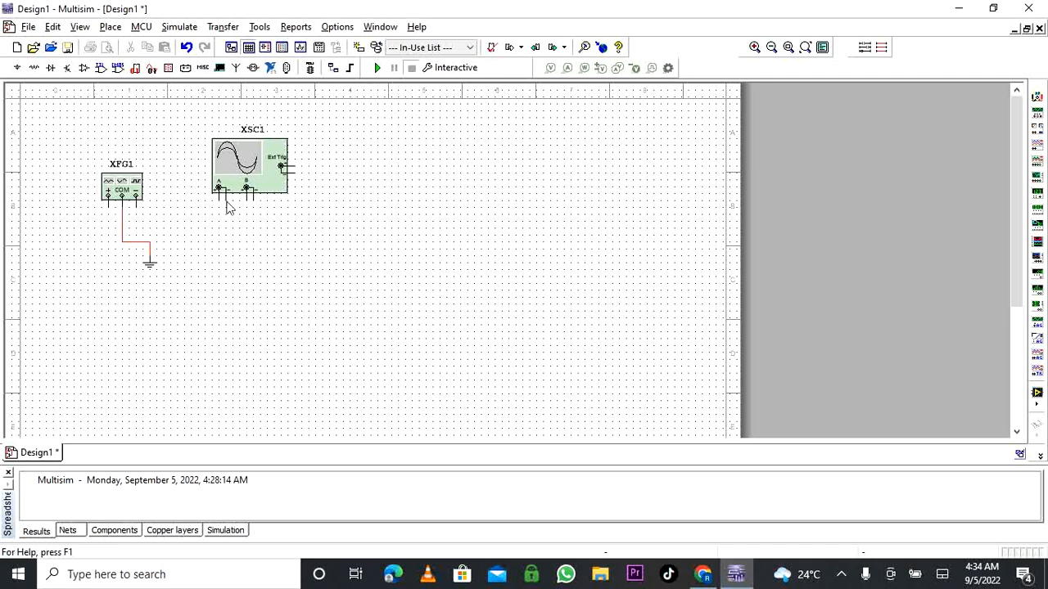
pyautogui.click(225, 198)
pyautogui.click(149, 242)
pyautogui.click(108, 207)
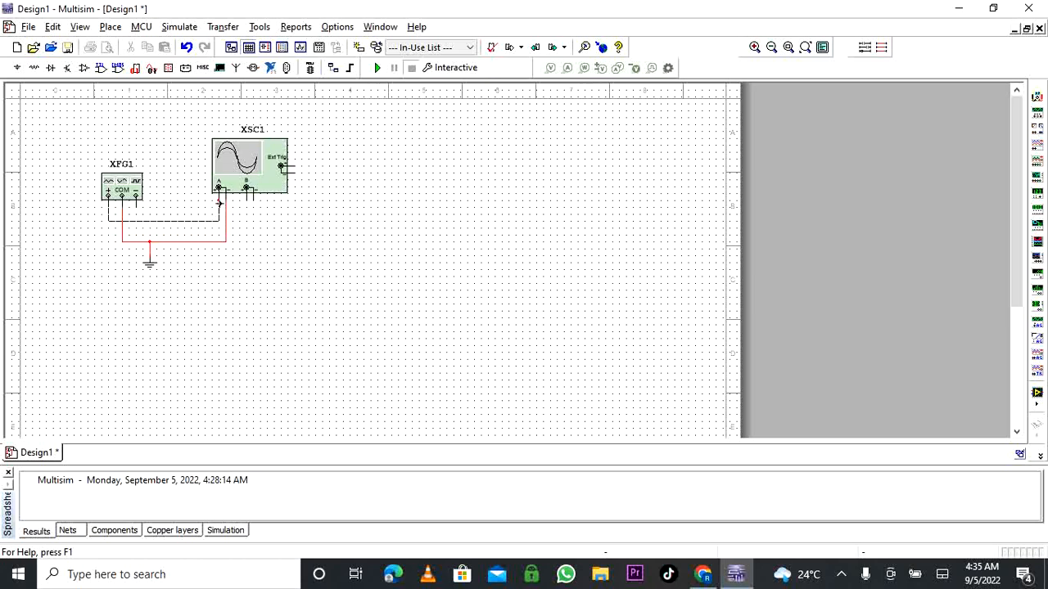
pyautogui.click(218, 195)
# - Open the oscilloscope's display window and run the interactive simulation, stopping and restarting it once
pyautogui.doubleClick(244, 179)
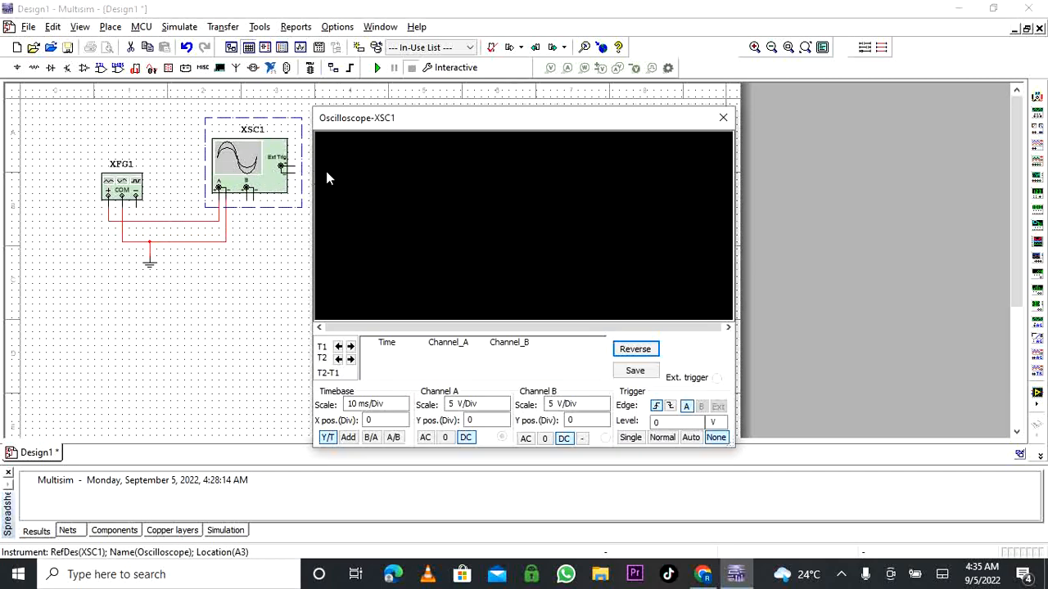
pyautogui.click(378, 67)
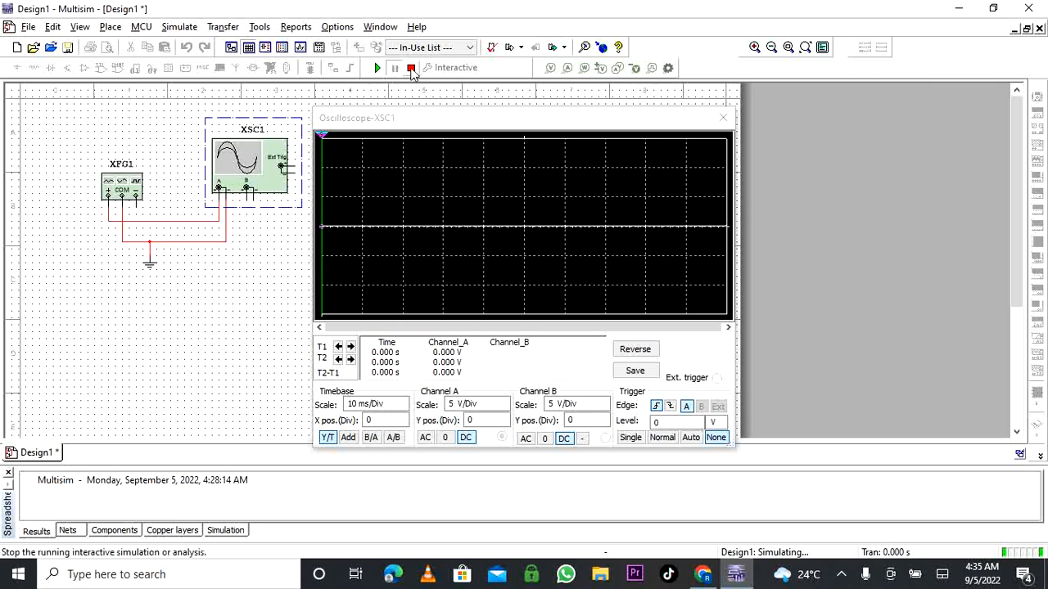
pyautogui.click(412, 70)
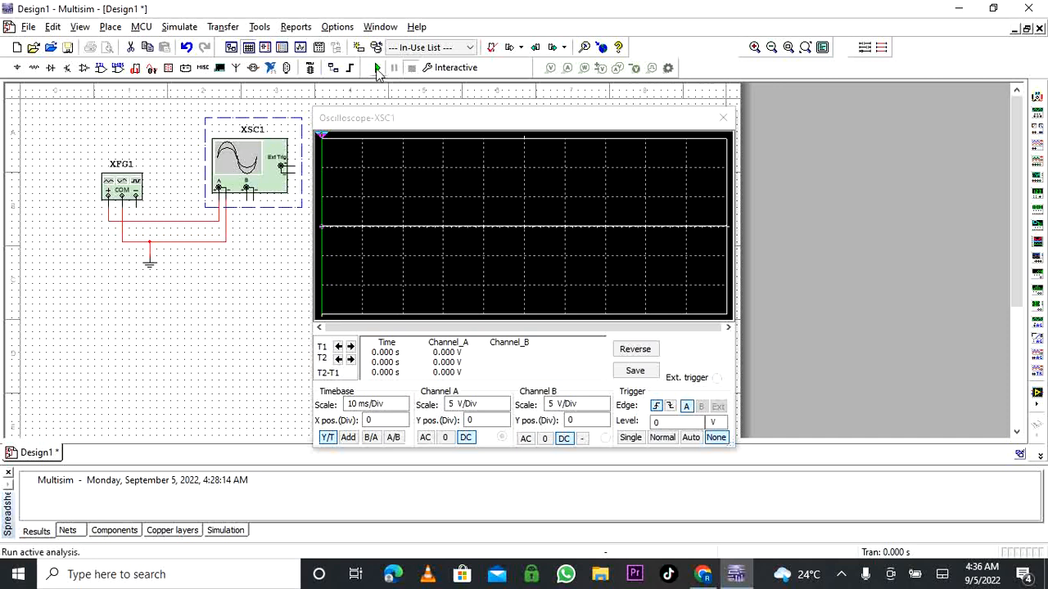
pyautogui.click(377, 68)
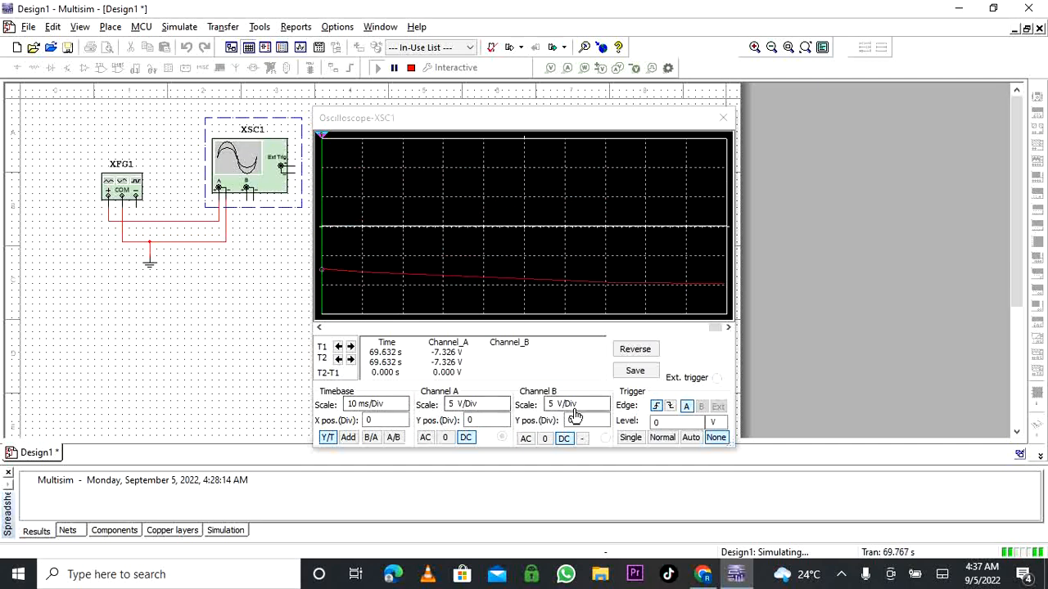
# - Increase the oscilloscope's timebase scale to 500 ms/Div while the simulation runs
pyautogui.click(398, 406)
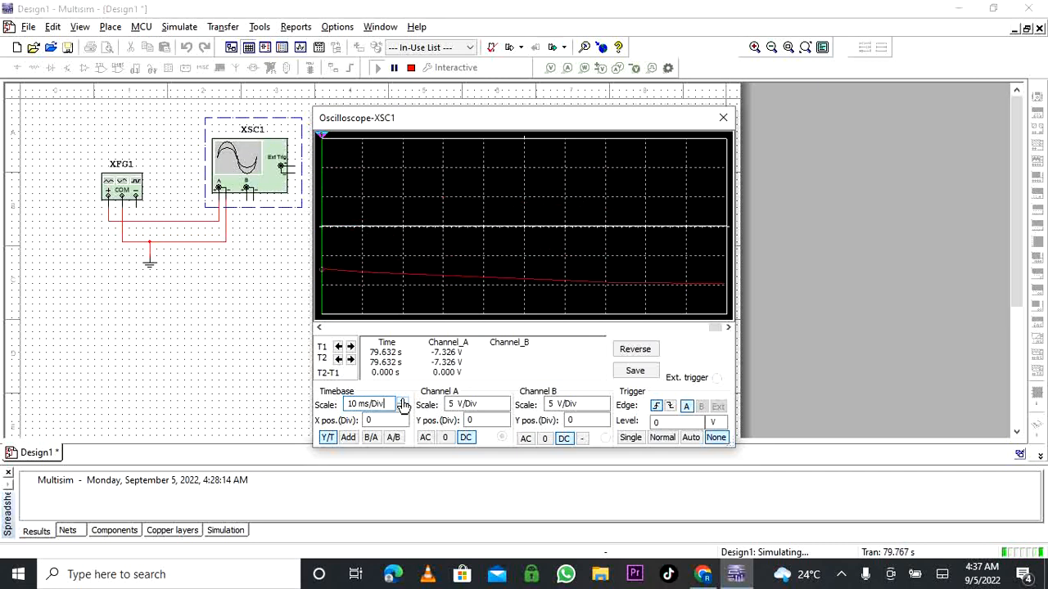
pyautogui.click(402, 402)
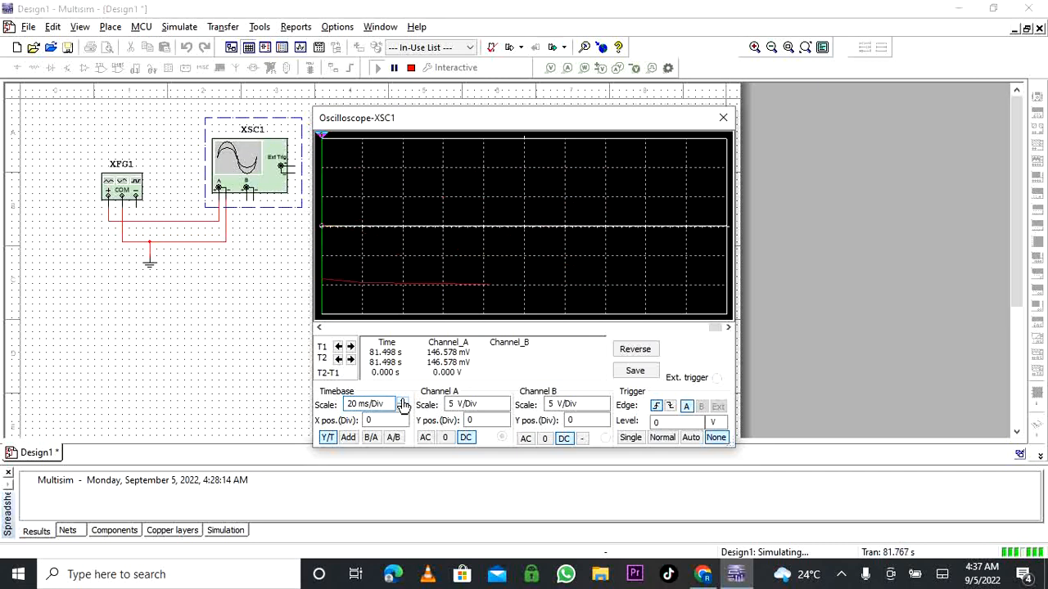
pyautogui.click(402, 402)
pyautogui.click(401, 402)
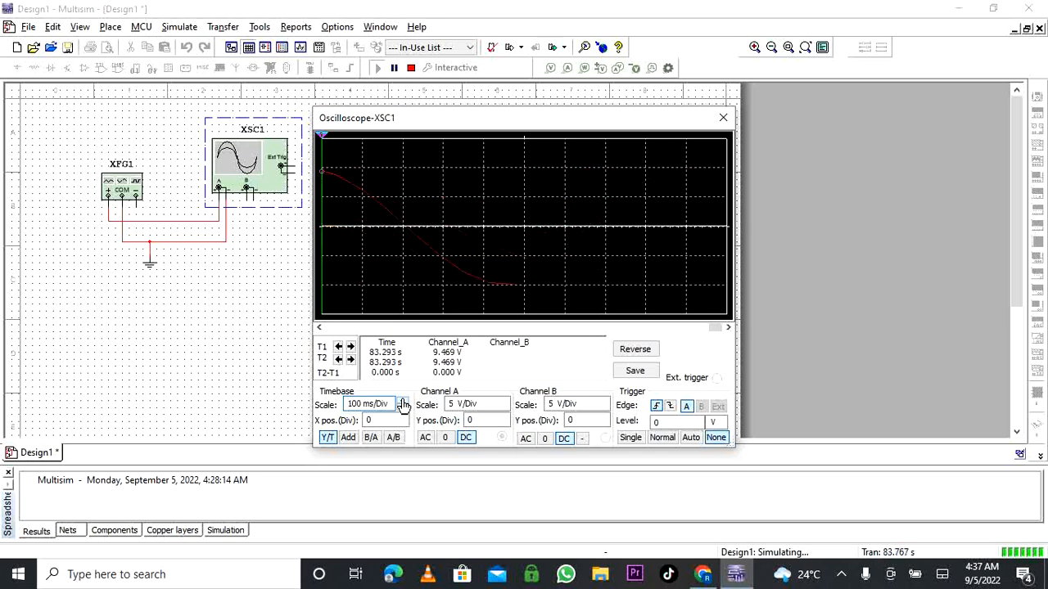
pyautogui.click(401, 401)
pyautogui.click(402, 402)
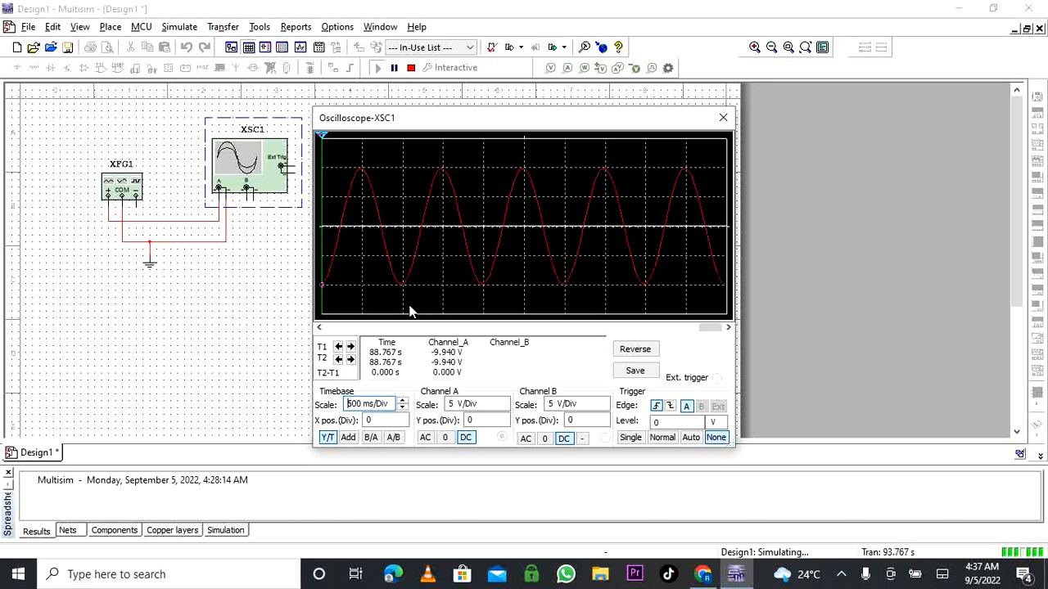
# - Try timebase scales between 100 ms/Div and 2 s/Div on the oscilloscope, ending with 1 s/Div
pyautogui.click(401, 409)
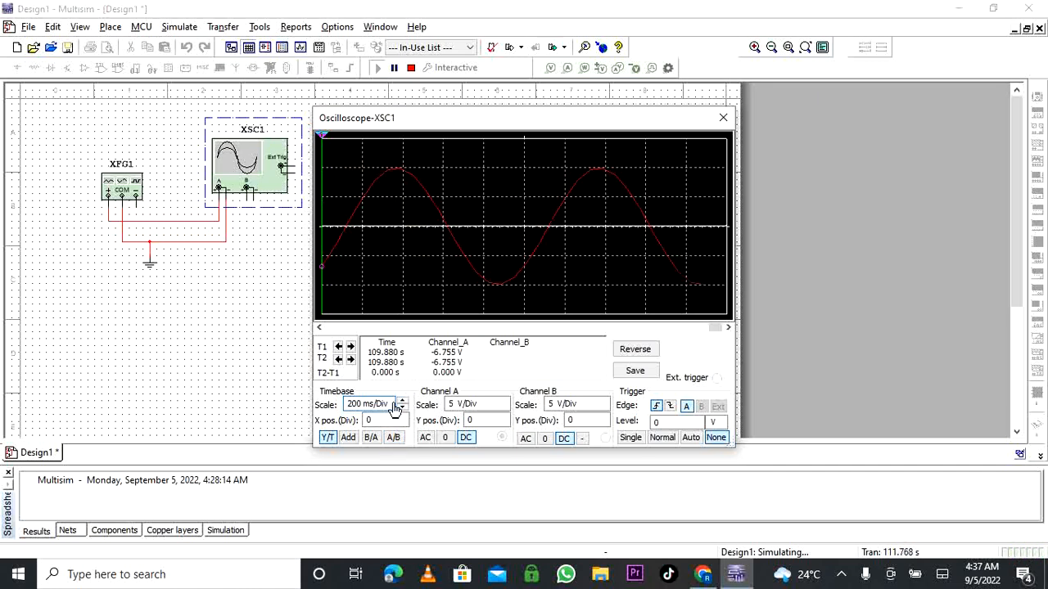
pyautogui.click(402, 408)
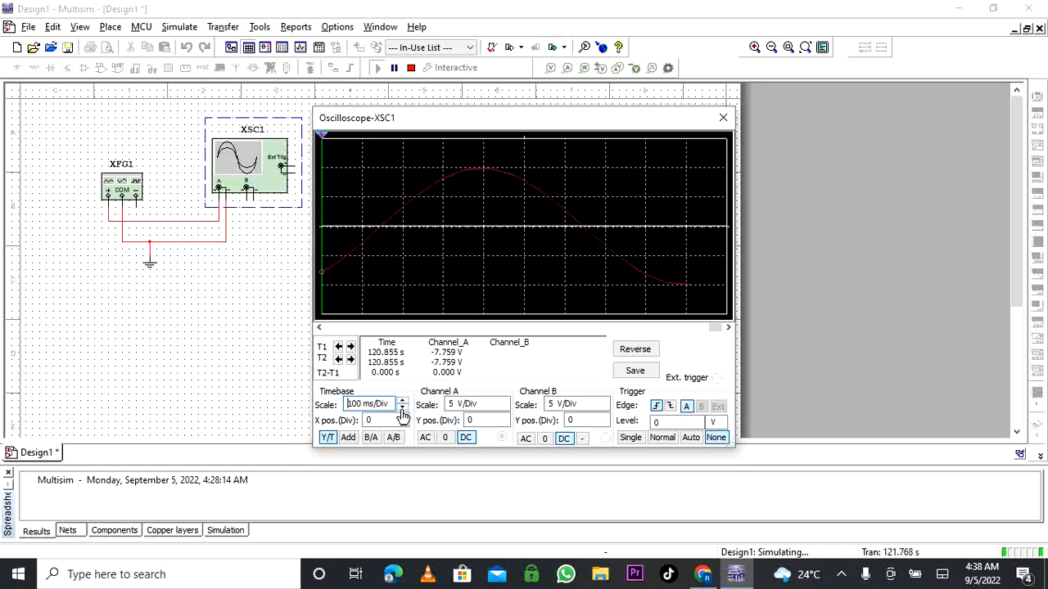
pyautogui.click(401, 401)
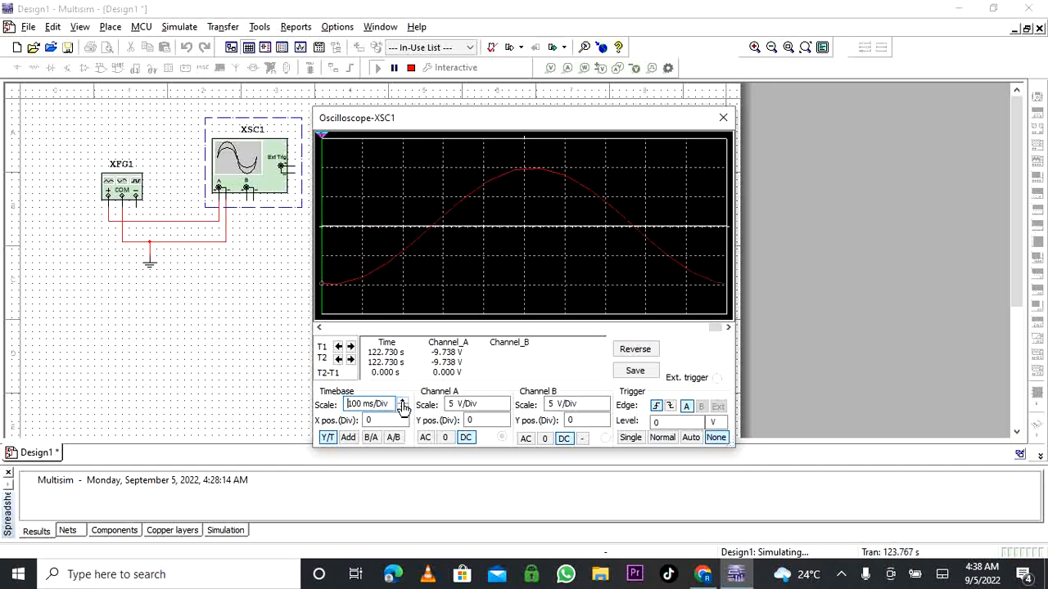
pyautogui.click(402, 403)
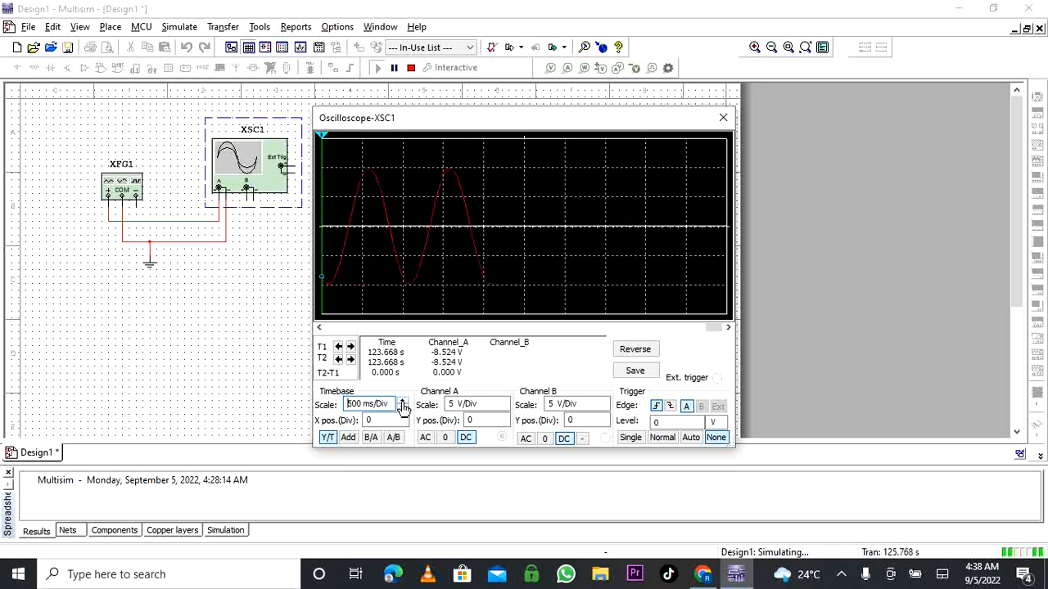
pyautogui.click(402, 403)
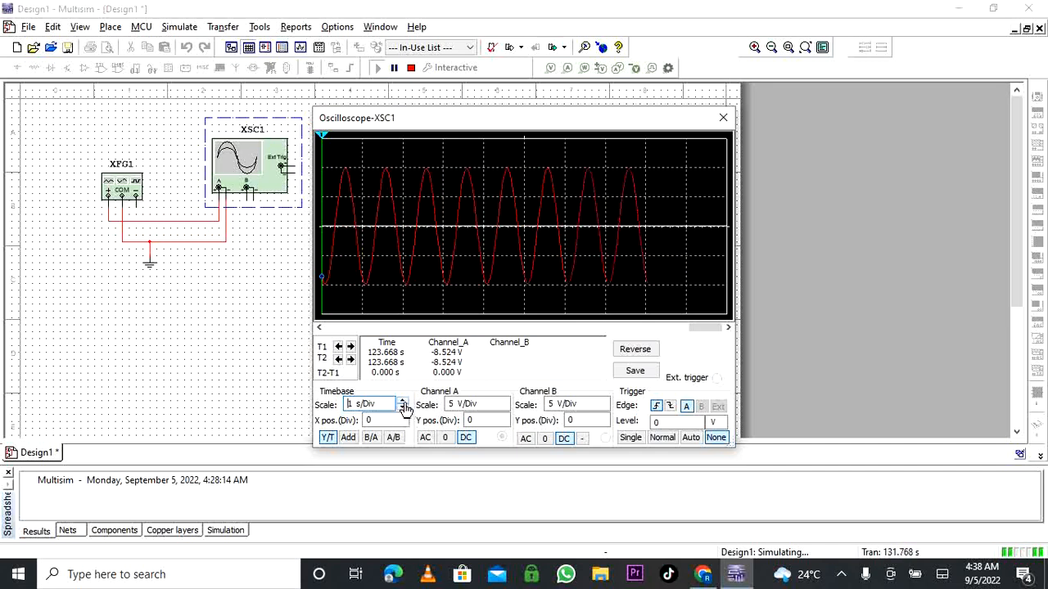
pyautogui.click(402, 403)
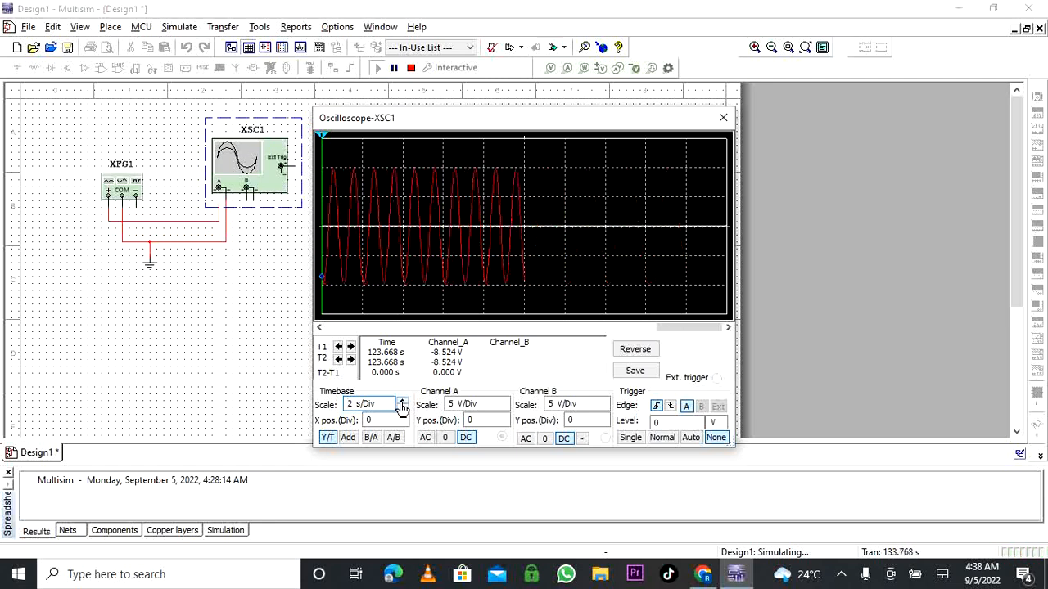
pyautogui.click(402, 410)
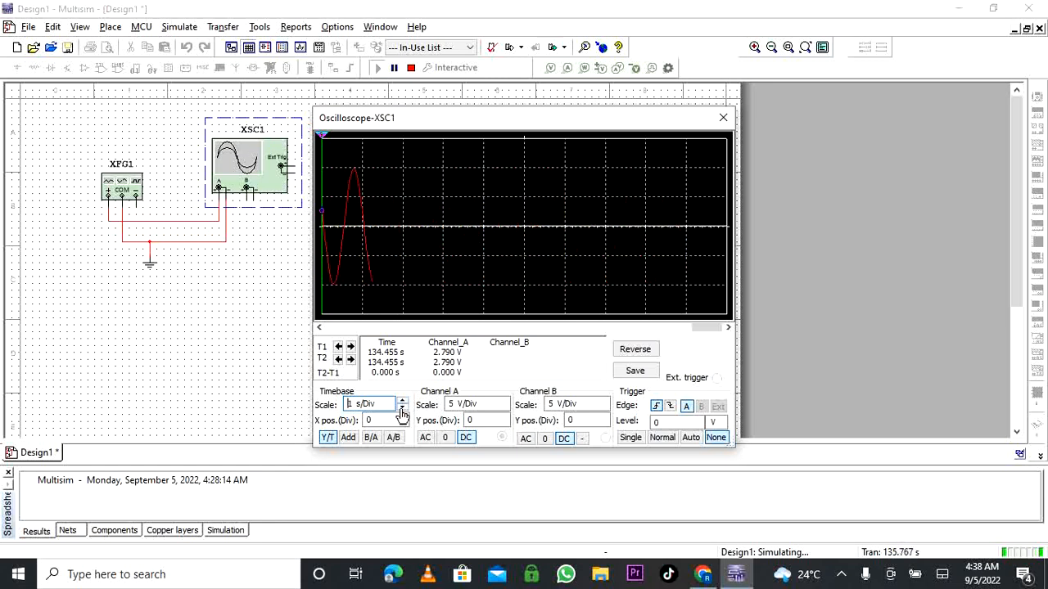
# - Set the oscilloscope's timebase to 500 ms/Div and pause the simulation
pyautogui.click(402, 411)
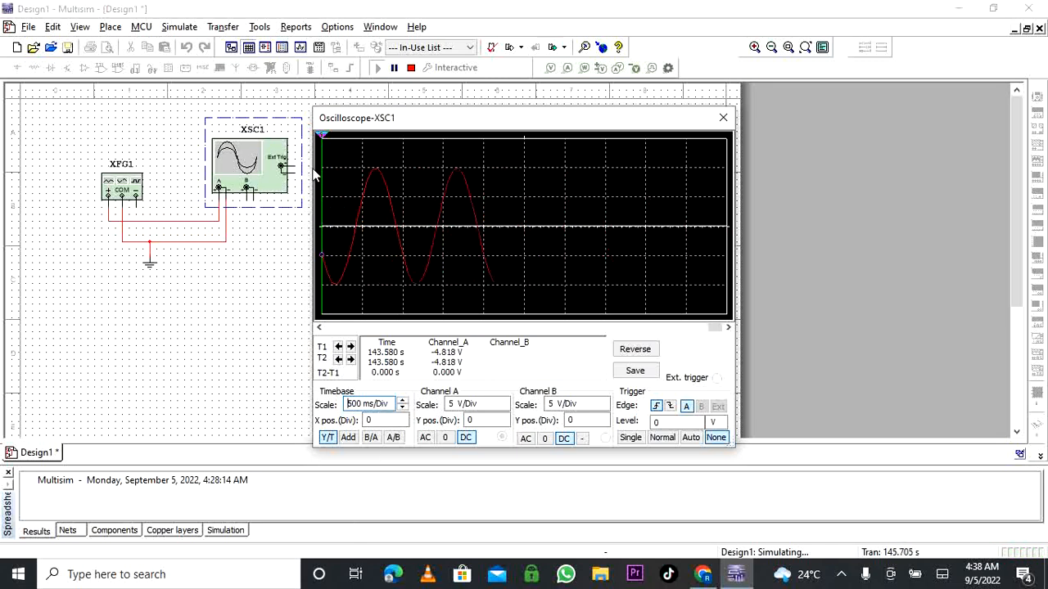
pyautogui.click(394, 68)
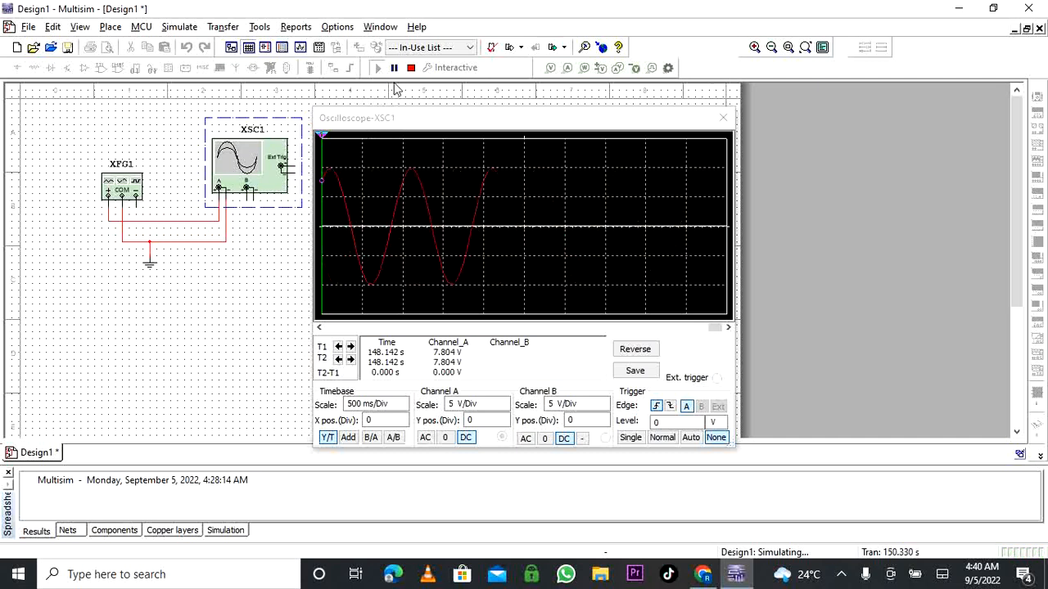
pyautogui.click(394, 69)
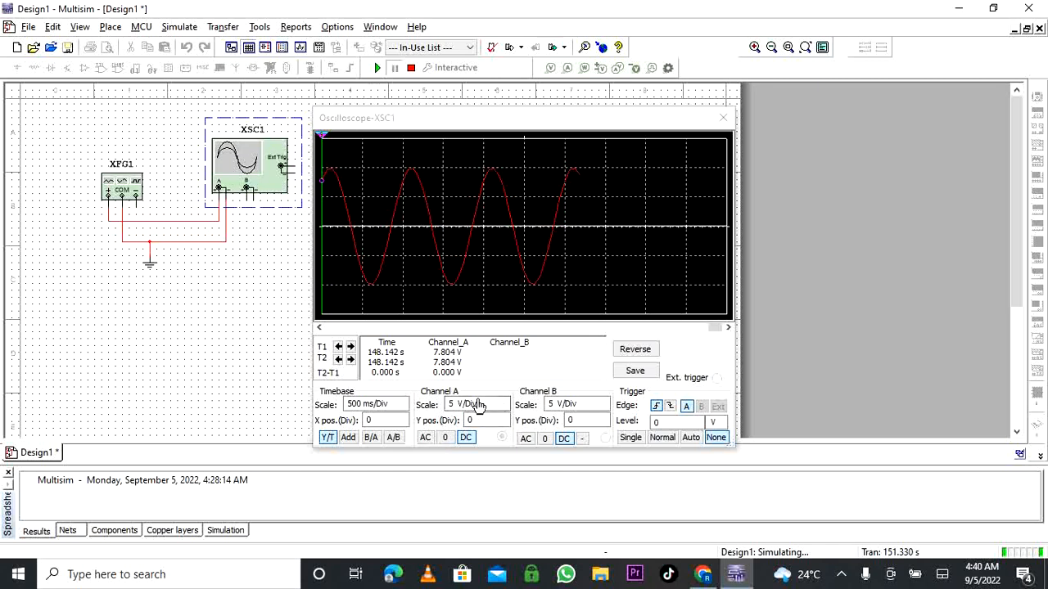
# - Set channel A's scale to 10 V/Div and open the function generator's settings, placing them below the circuit, clear of the oscilloscope
pyautogui.click(473, 406)
pyautogui.click(503, 402)
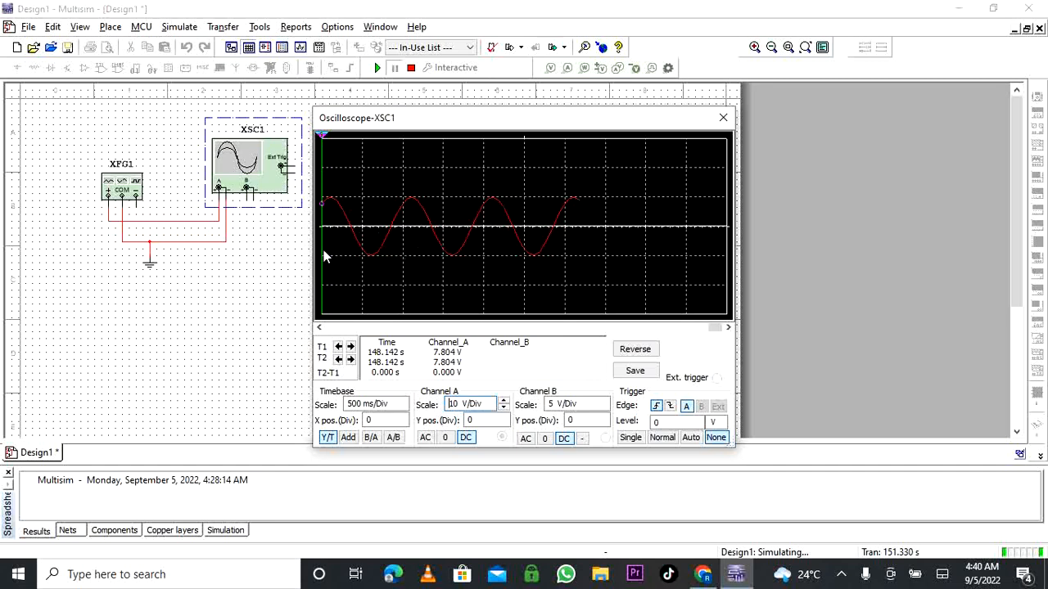
pyautogui.doubleClick(119, 196)
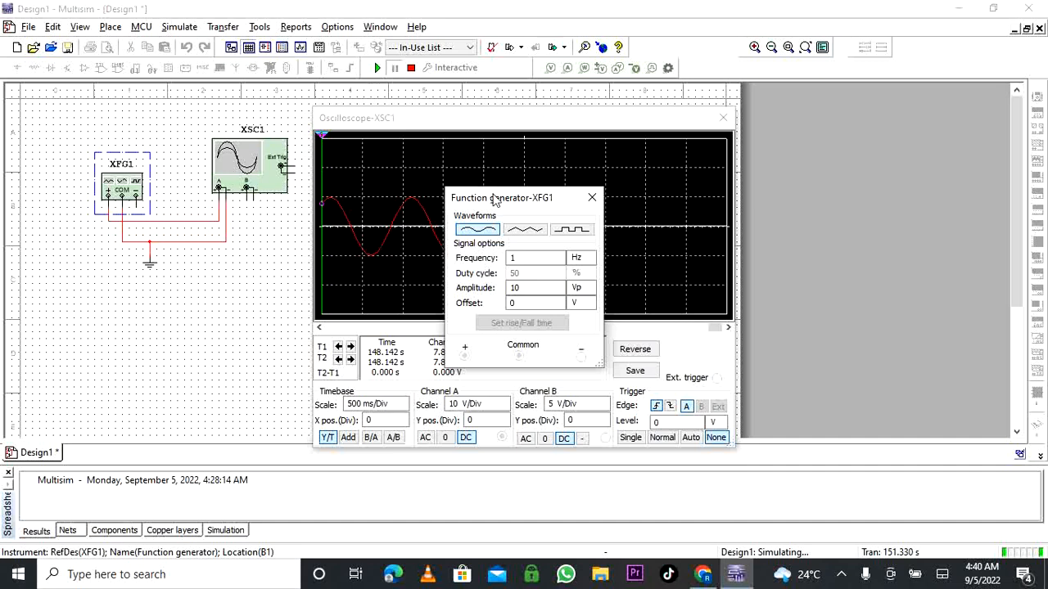
pyautogui.moveTo(494, 200)
pyautogui.mouseDown()
pyautogui.moveTo(299, 221)
pyautogui.moveTo(208, 258)
pyautogui.moveTo(98, 284)
pyautogui.mouseUp()
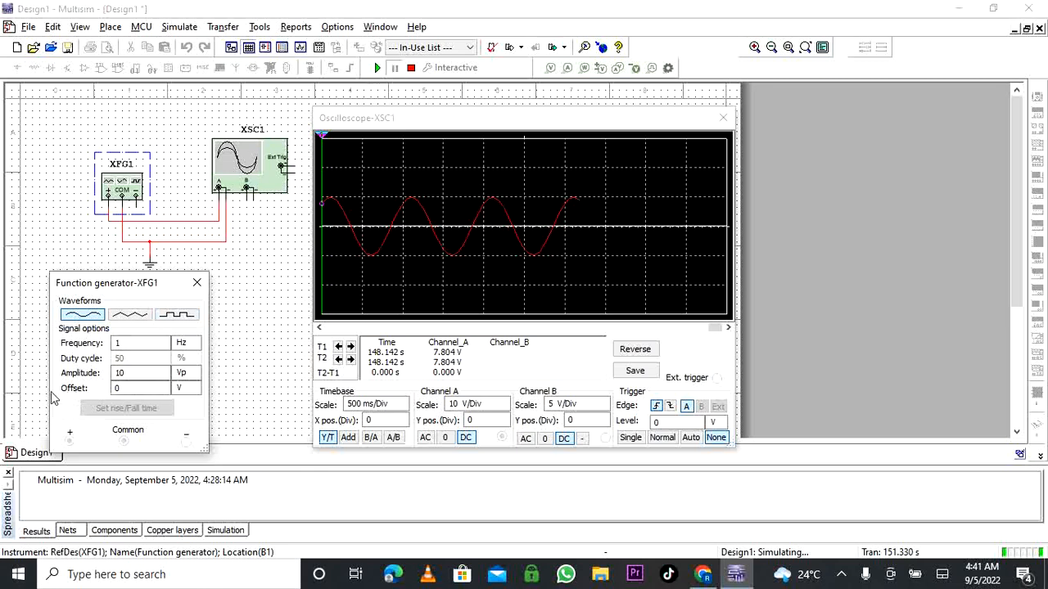
# - Stop the paused simulation and run it again from the start
pyautogui.click(127, 376)
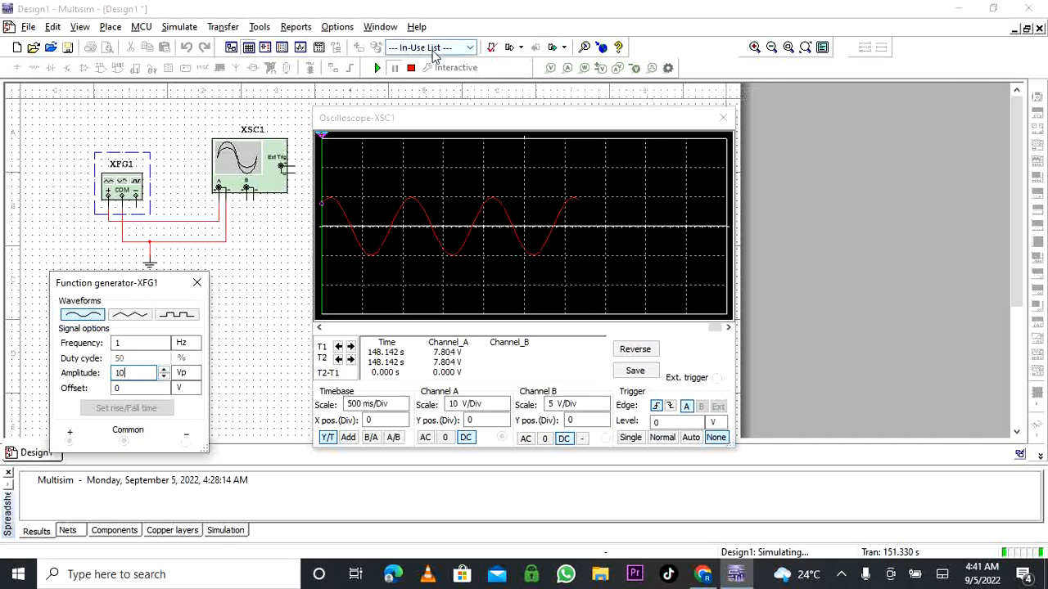
pyautogui.click(397, 70)
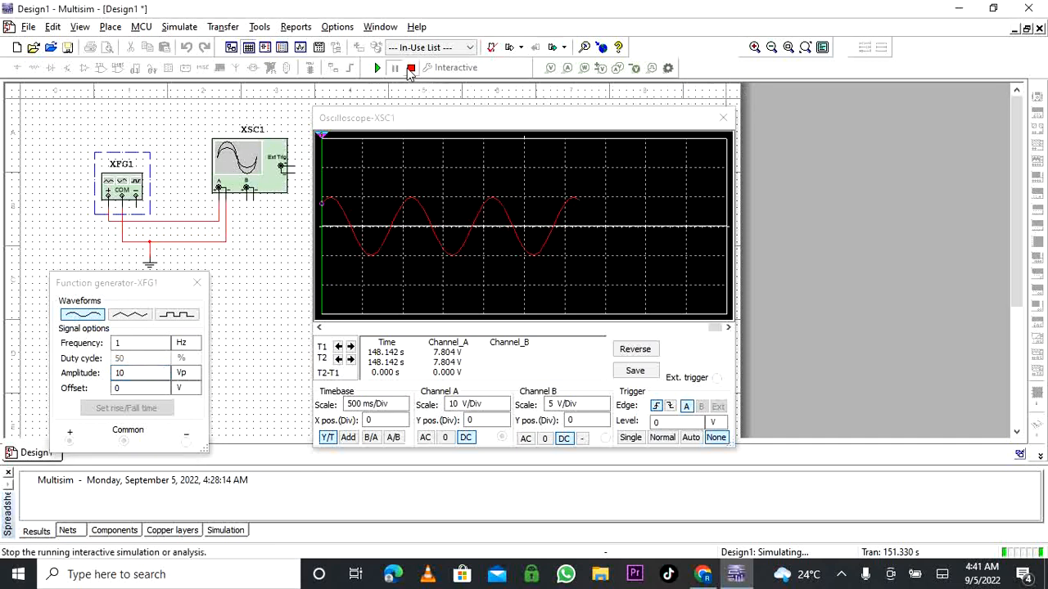
pyautogui.click(419, 69)
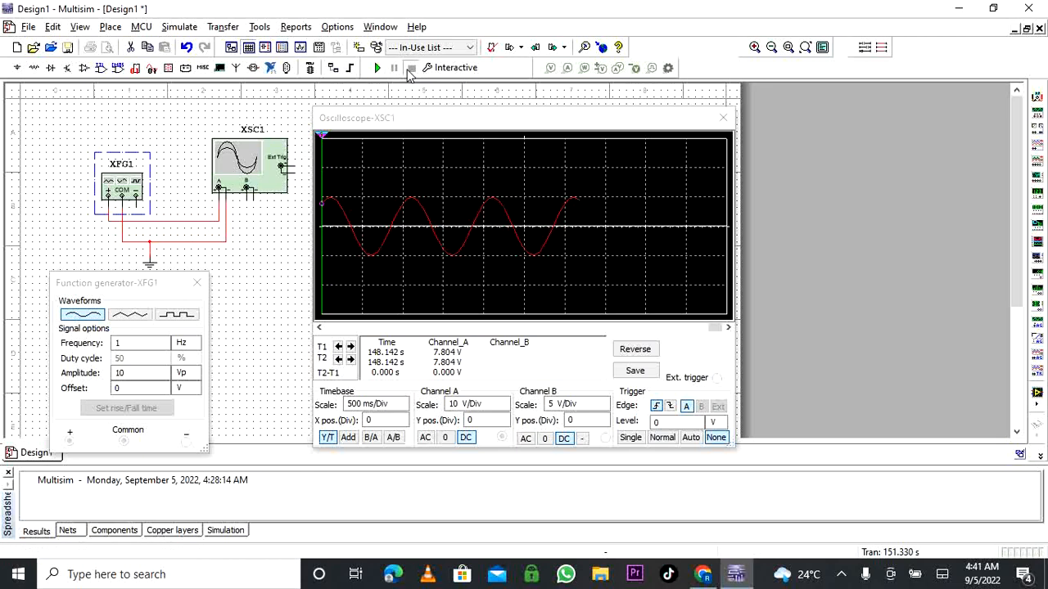
pyautogui.click(378, 69)
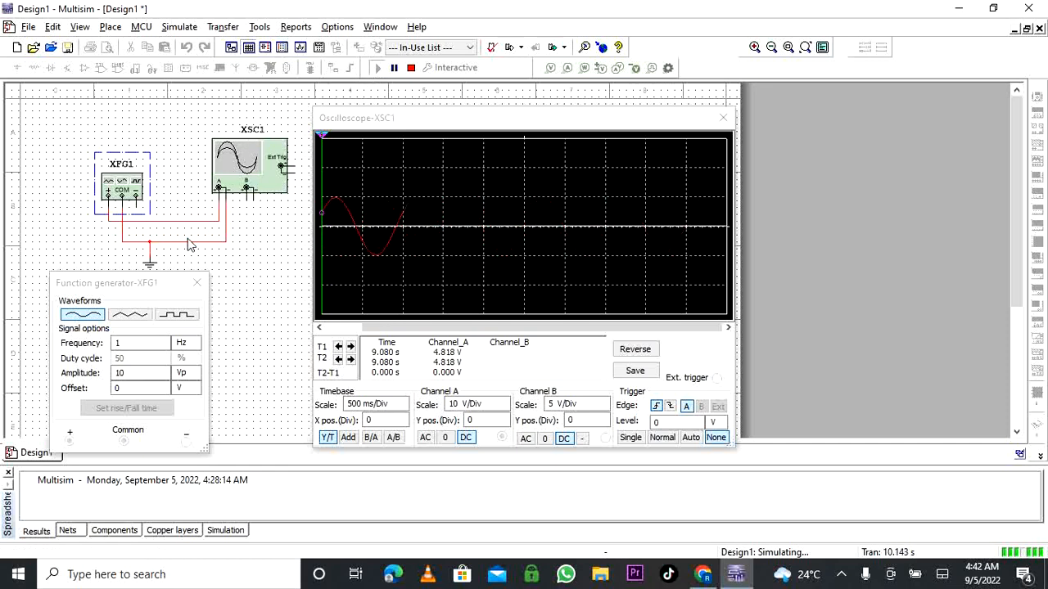
# - Raise the function generator's amplitude stepwise to 20 Vp while the simulation runs, and pause it
pyautogui.click(119, 373)
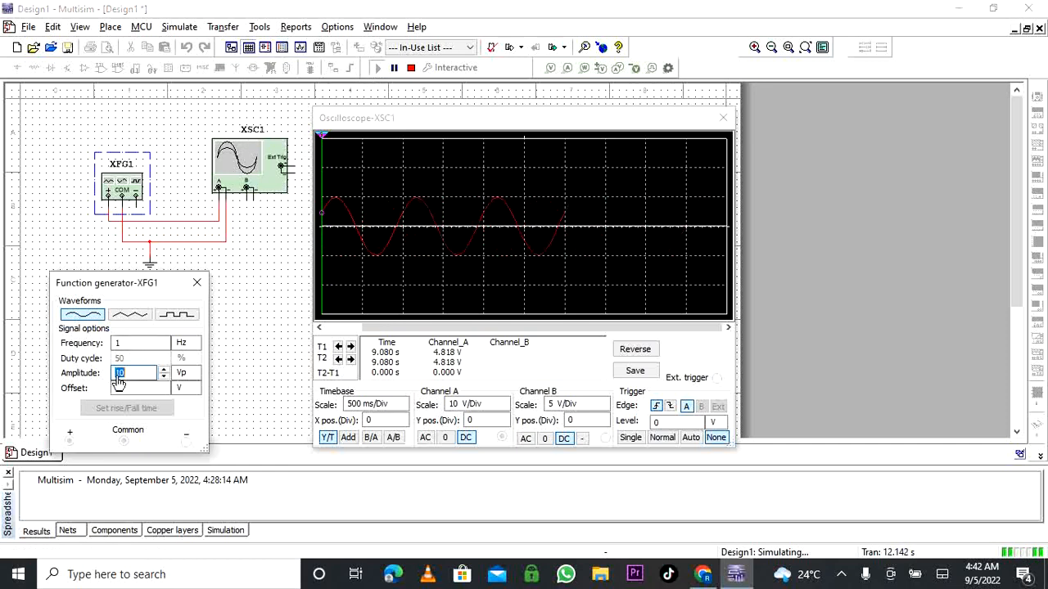
pyautogui.click(163, 369)
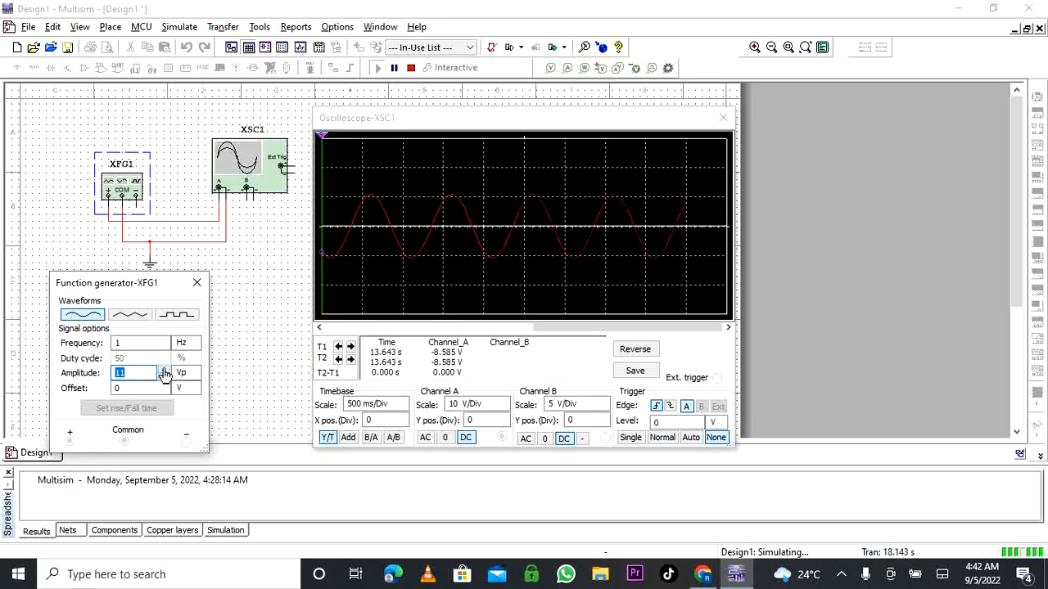
pyautogui.click(164, 370)
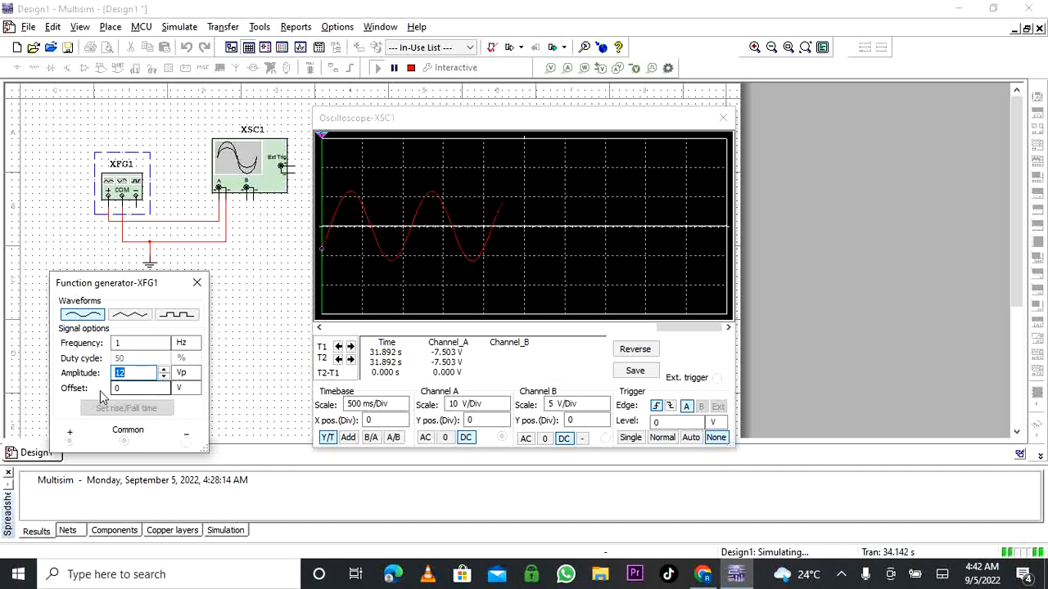
pyautogui.click(163, 369)
pyautogui.click(163, 370)
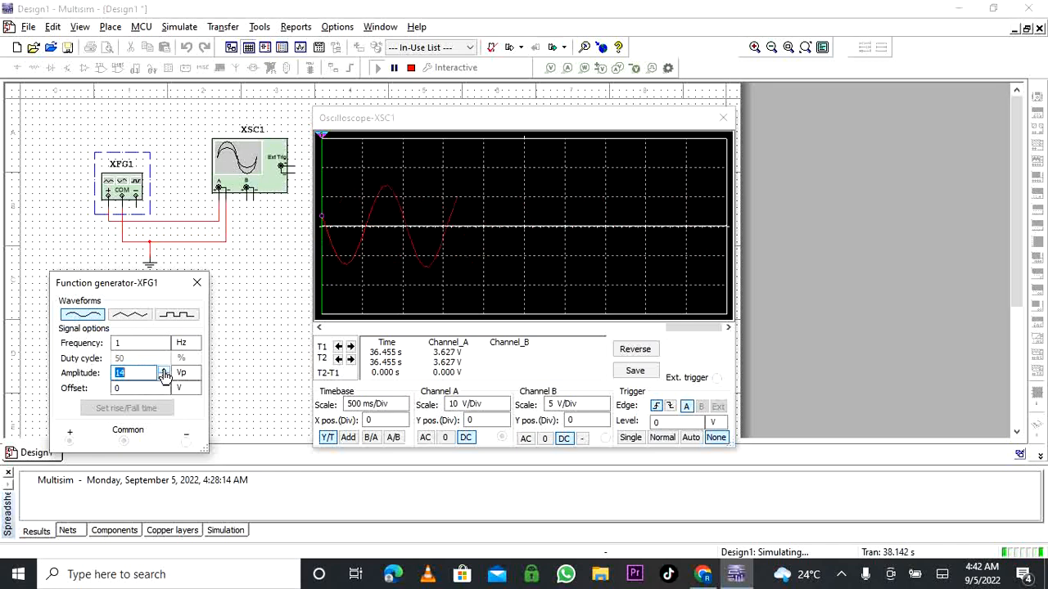
pyautogui.click(163, 370)
pyautogui.click(164, 369)
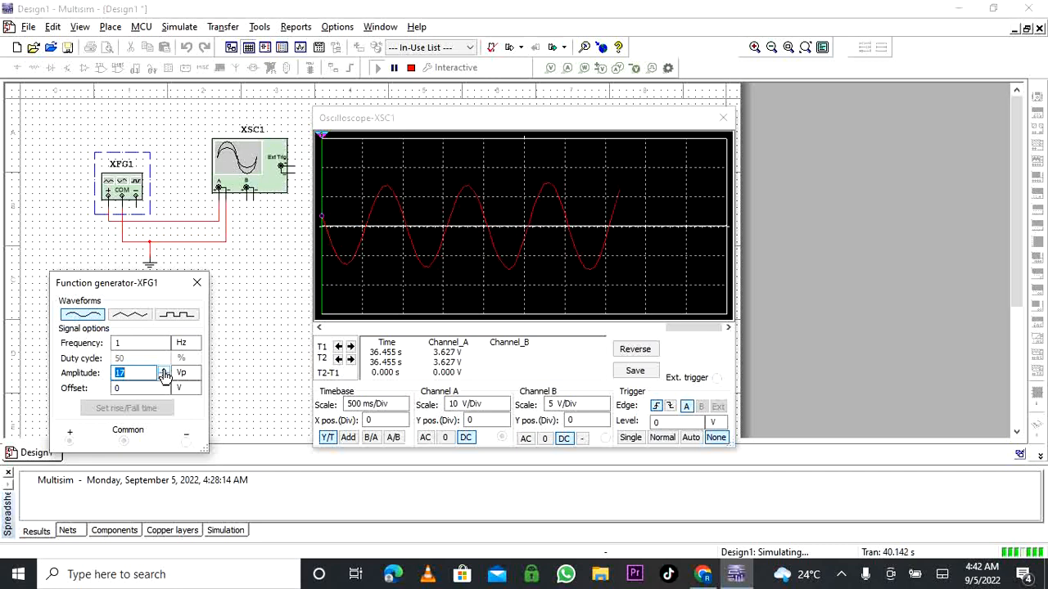
pyautogui.click(164, 370)
pyautogui.click(163, 370)
pyautogui.click(163, 370)
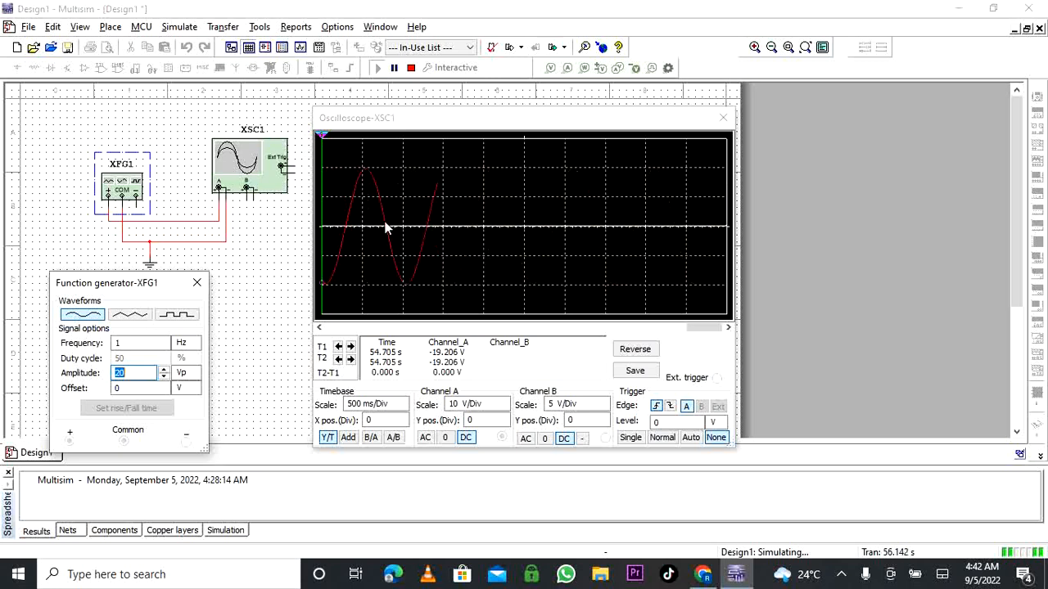
pyautogui.click(393, 71)
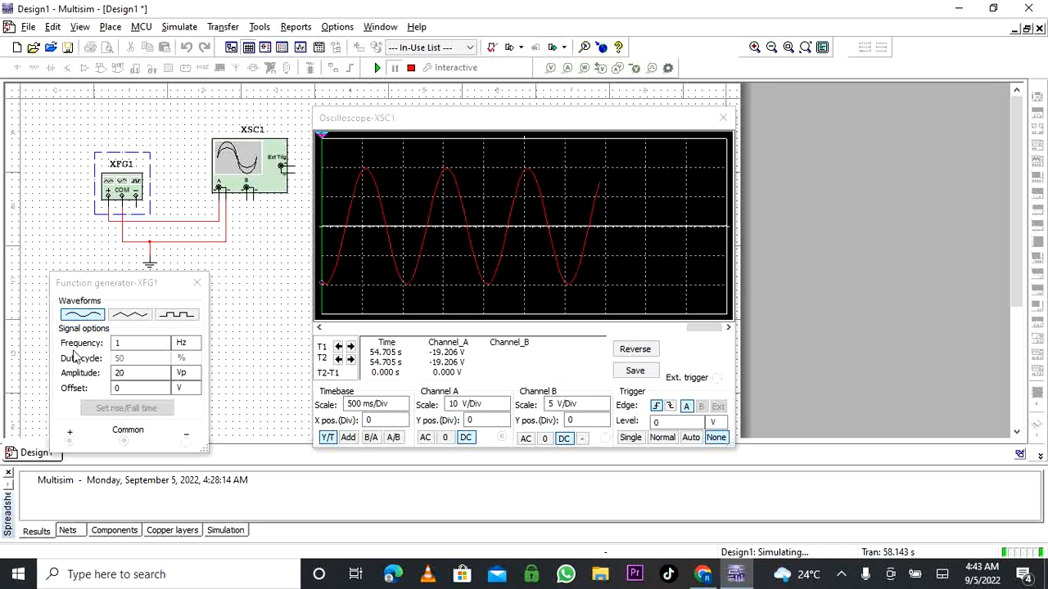
# - Set the function generator's offset to 10 V and resume the simulation
pyautogui.click(122, 391)
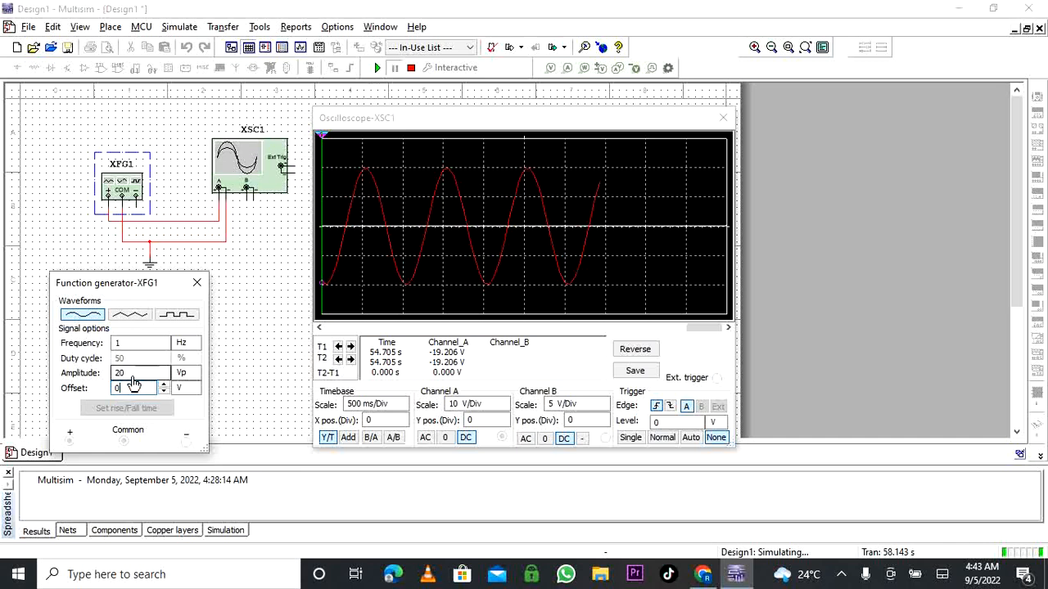
pyautogui.click(121, 390)
pyautogui.click(374, 69)
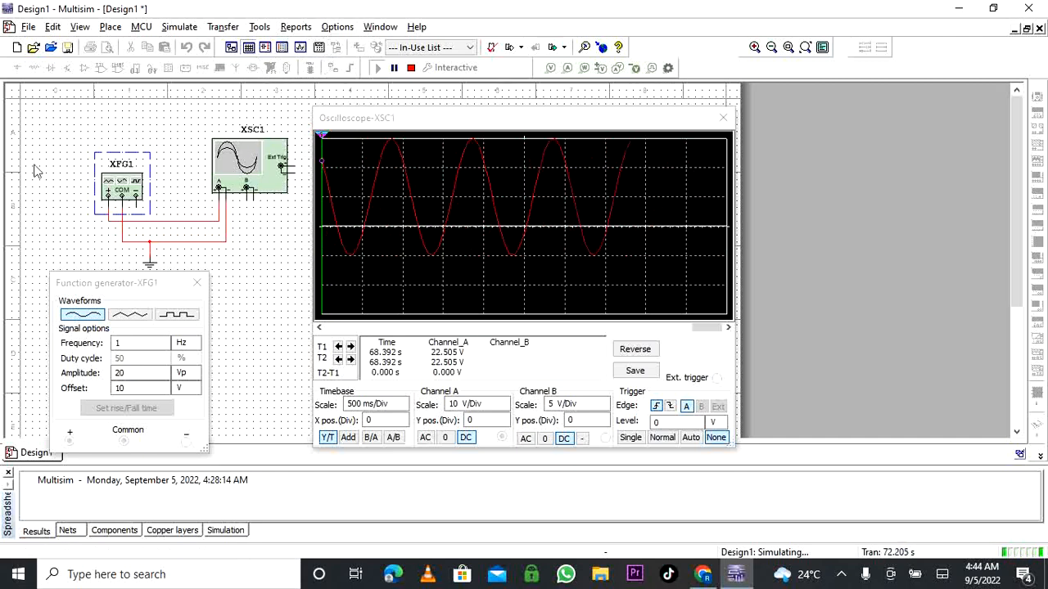
# - Lower the function generator's offset stepwise to 1 V while the simulation runs
pyautogui.click(120, 391)
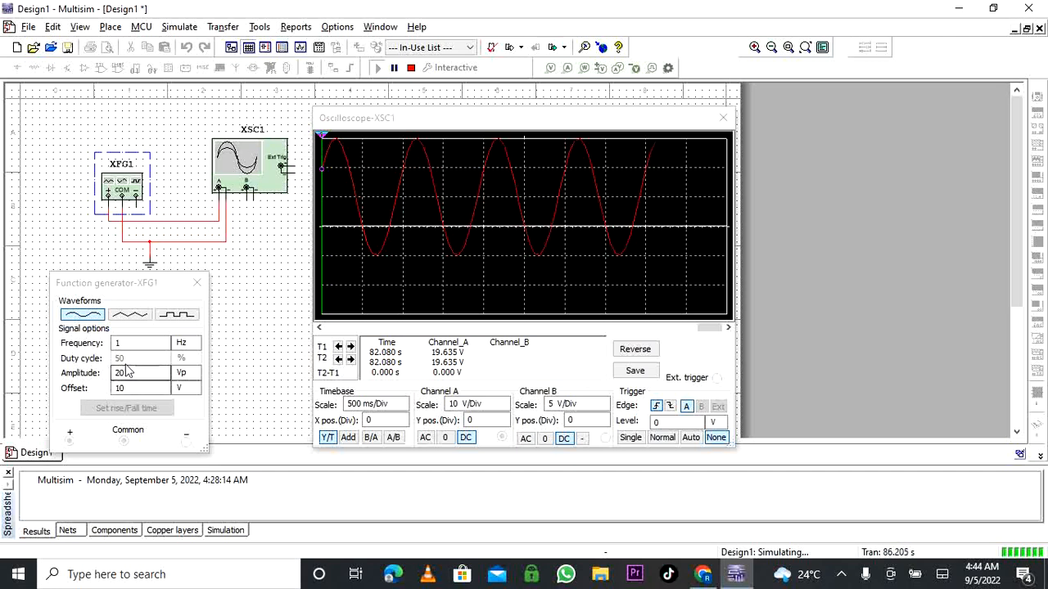
pyautogui.click(131, 364)
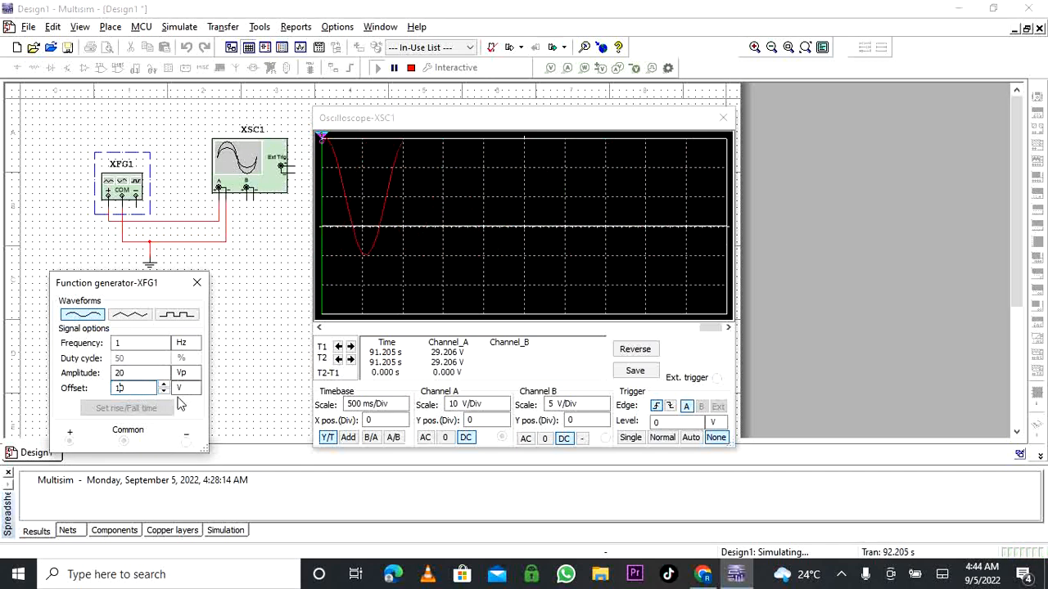
pyautogui.write('0')
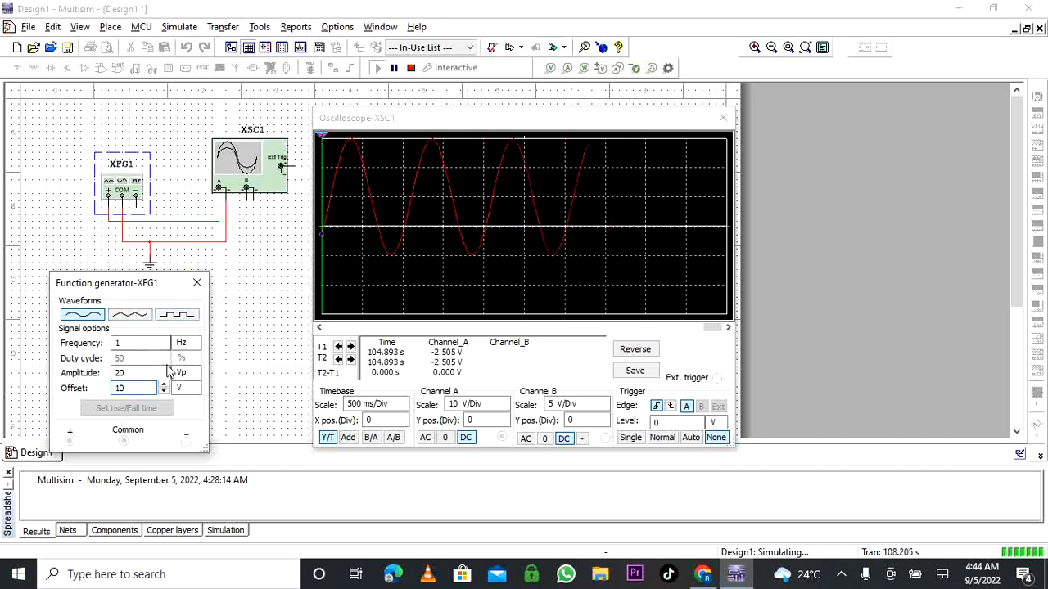
pyautogui.click(163, 392)
pyautogui.click(163, 392)
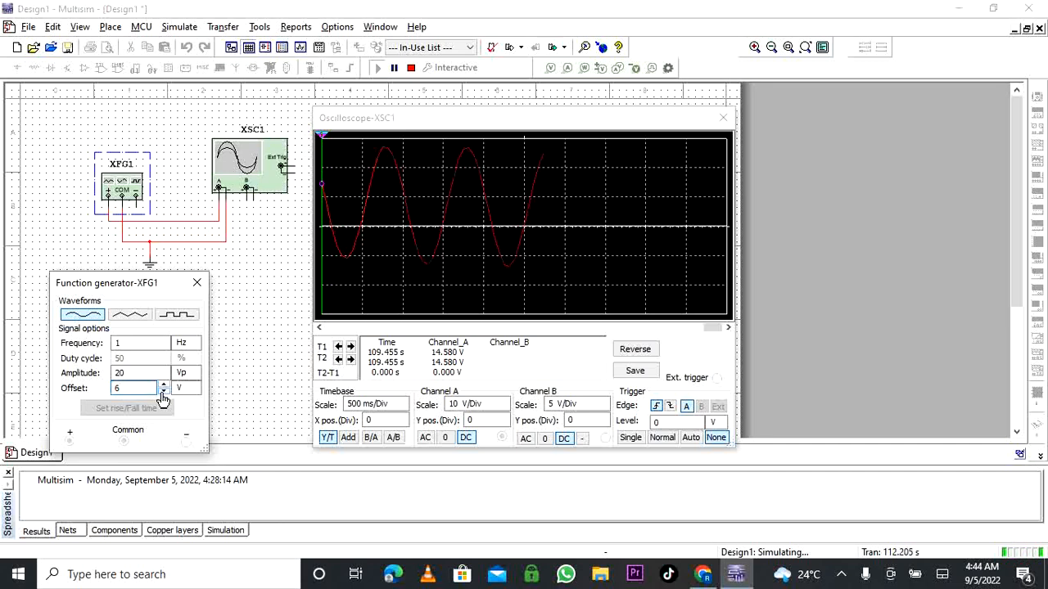
pyautogui.click(163, 392)
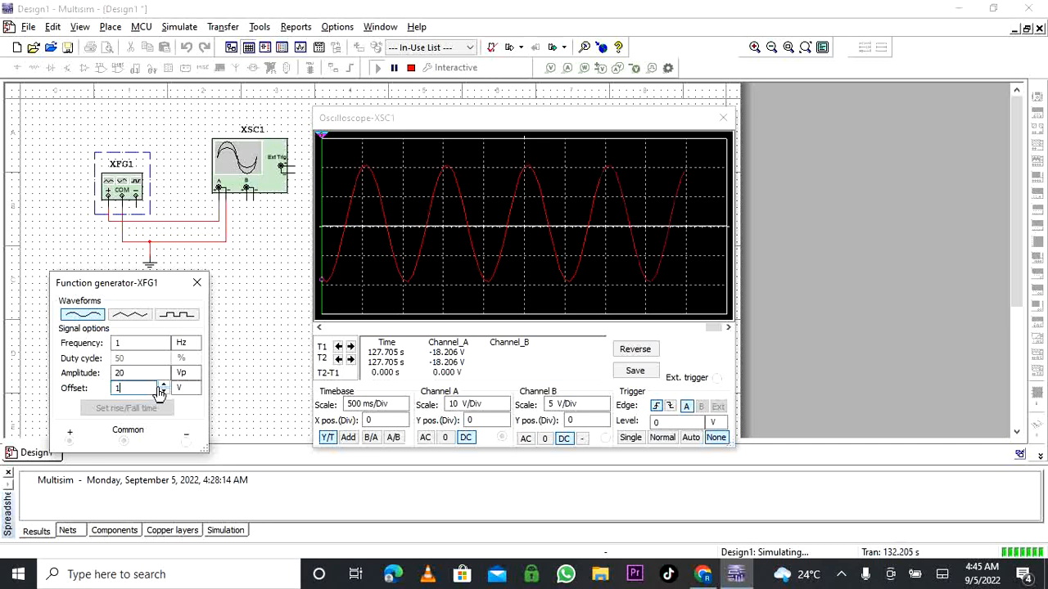
# - Switch the function generator to a square wave with a 0 V offset and pause the simulation
pyautogui.click(174, 317)
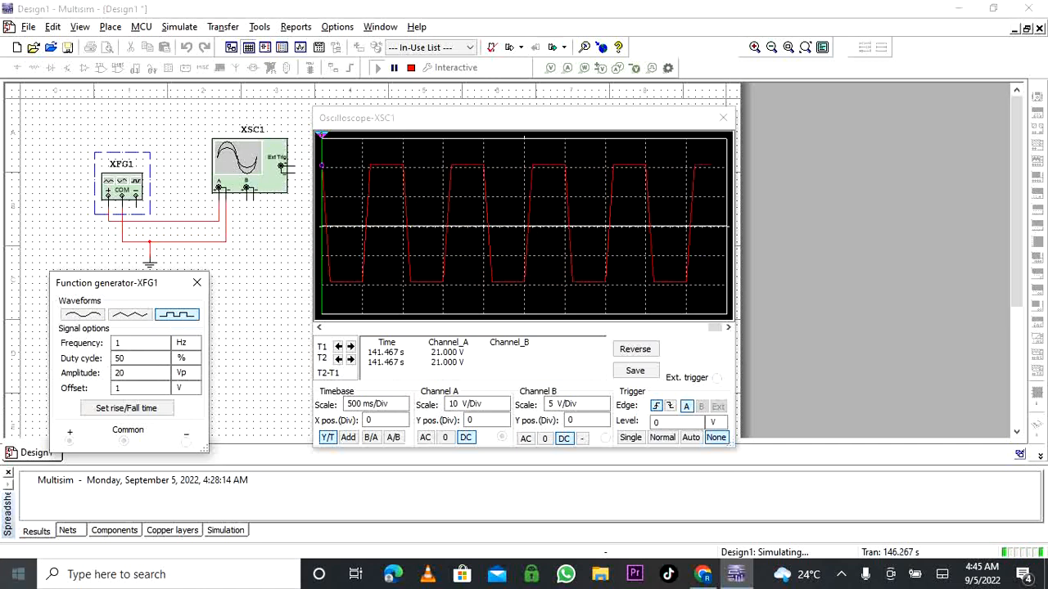
pyautogui.click(119, 390)
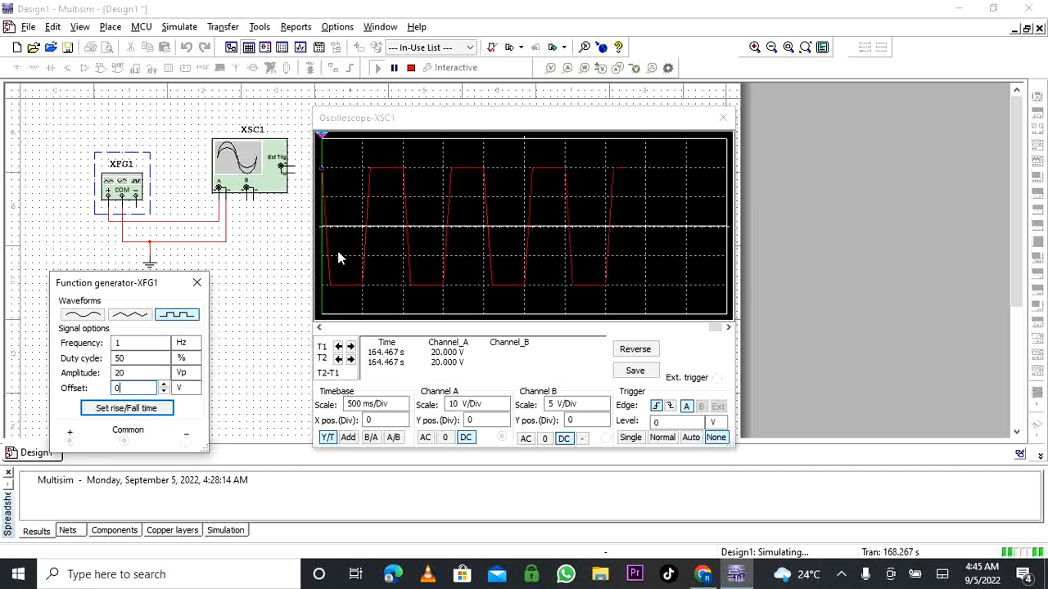
pyautogui.click(391, 70)
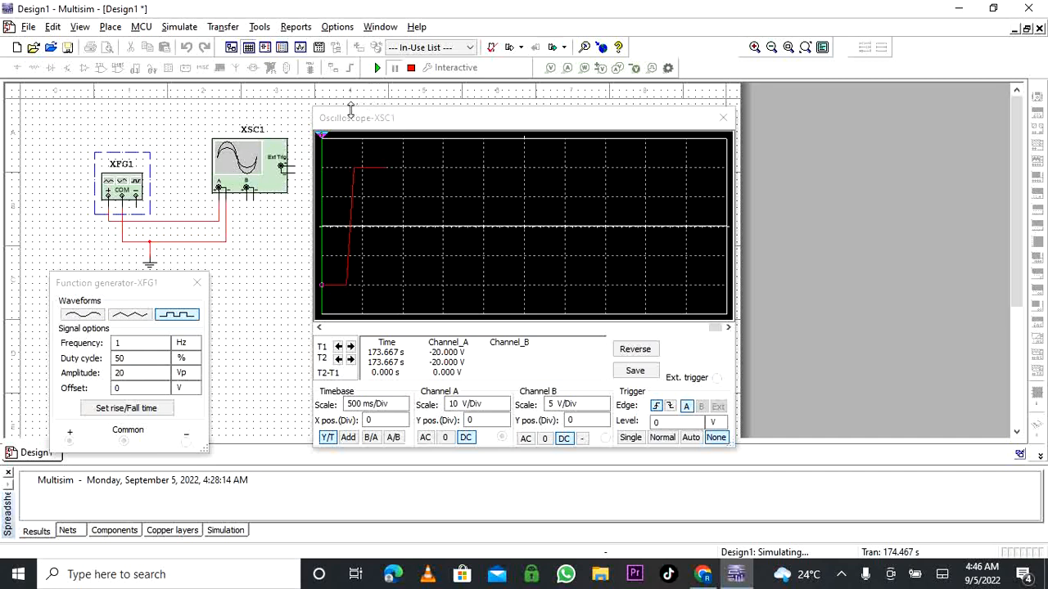
# - Restart the simulation with the square wave, pausing and resuming it to examine the trace, and leave it paused
pyautogui.click(376, 70)
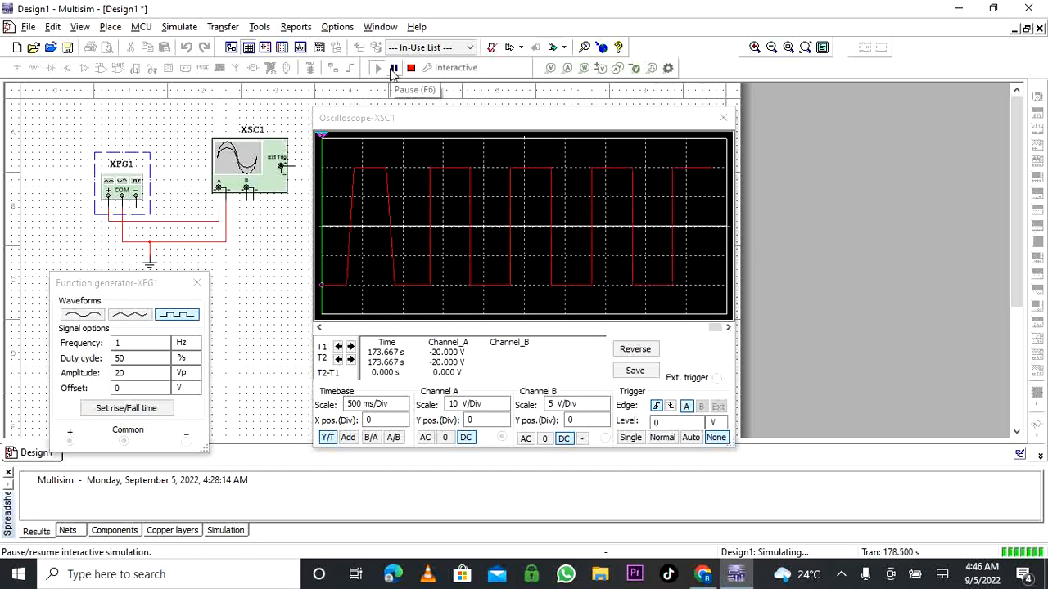
pyautogui.click(394, 69)
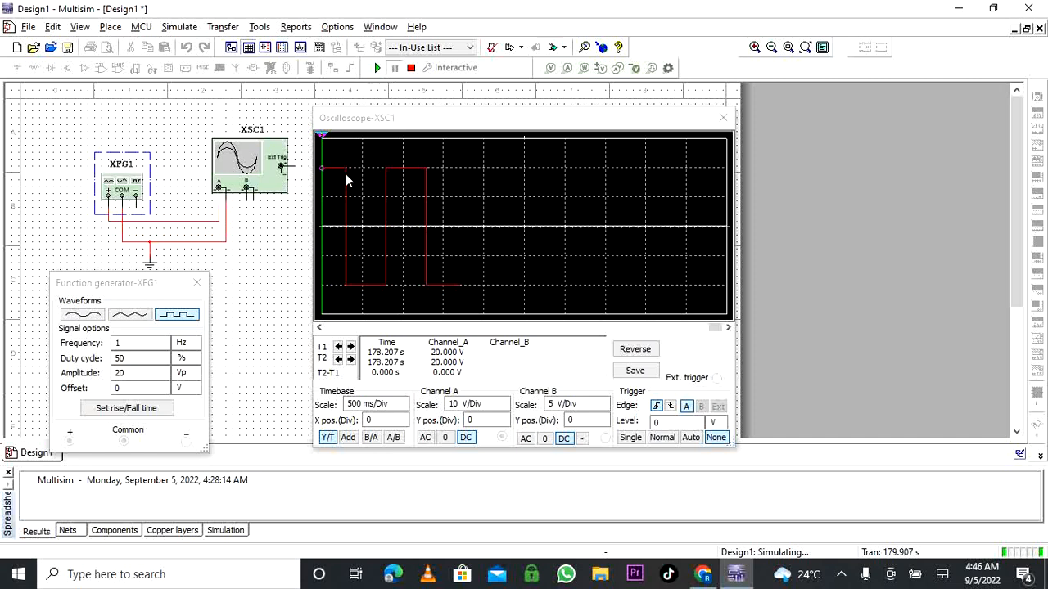
pyautogui.click(407, 72)
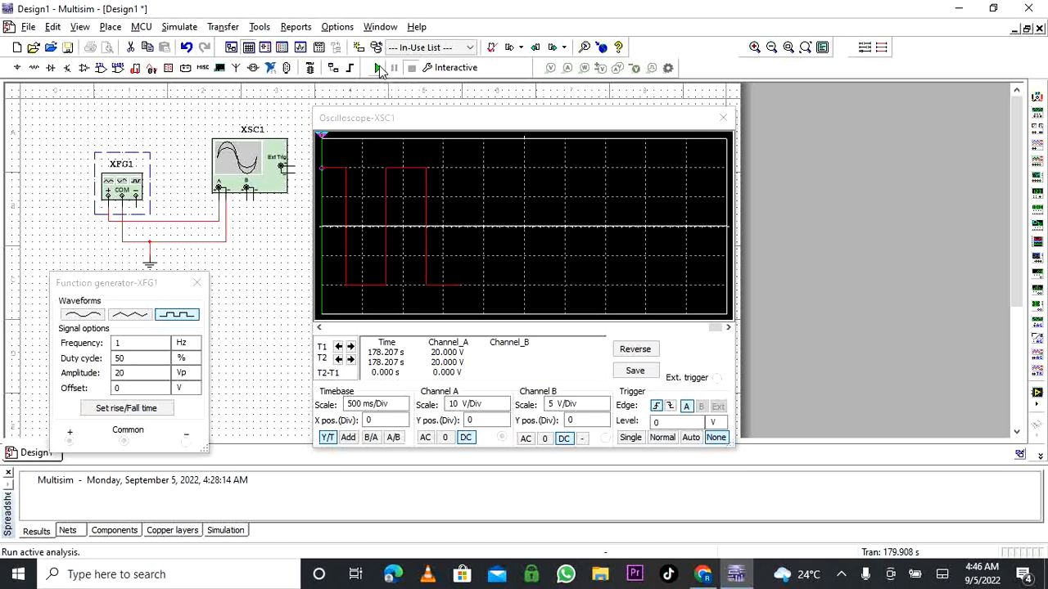
pyautogui.click(378, 71)
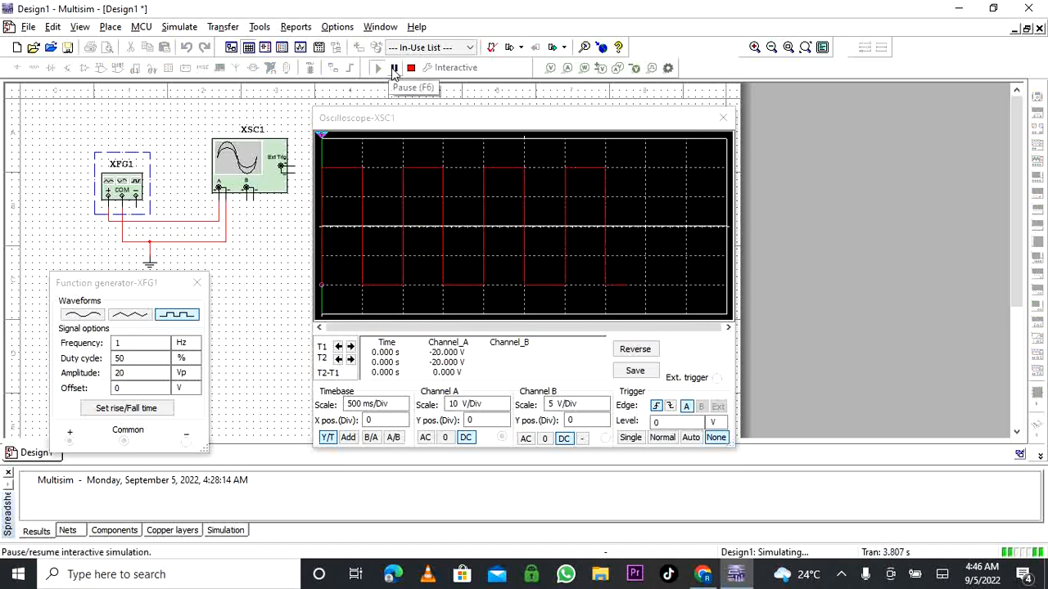
pyautogui.click(394, 71)
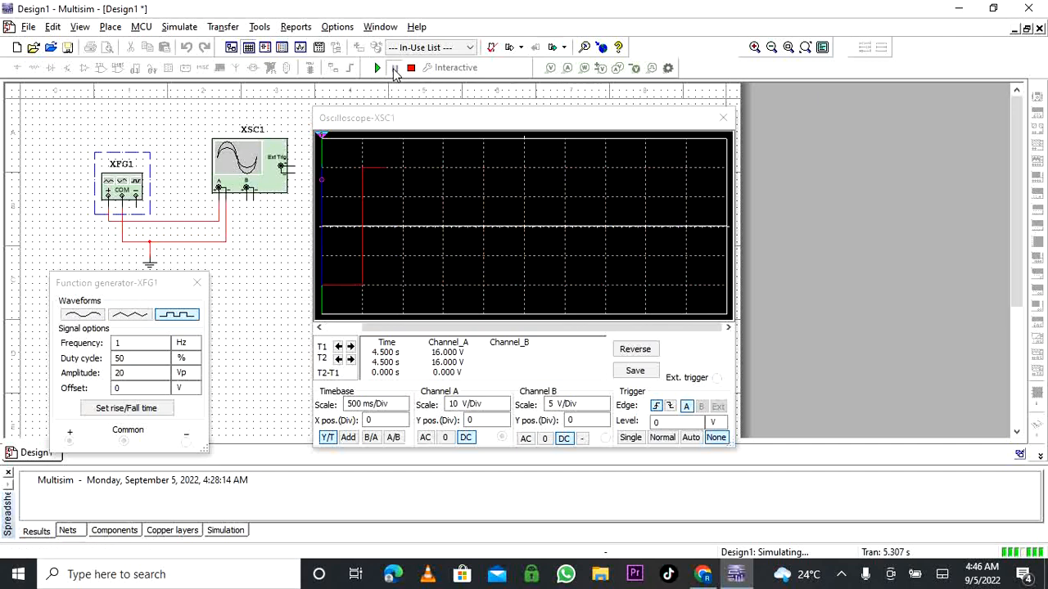
pyautogui.click(378, 68)
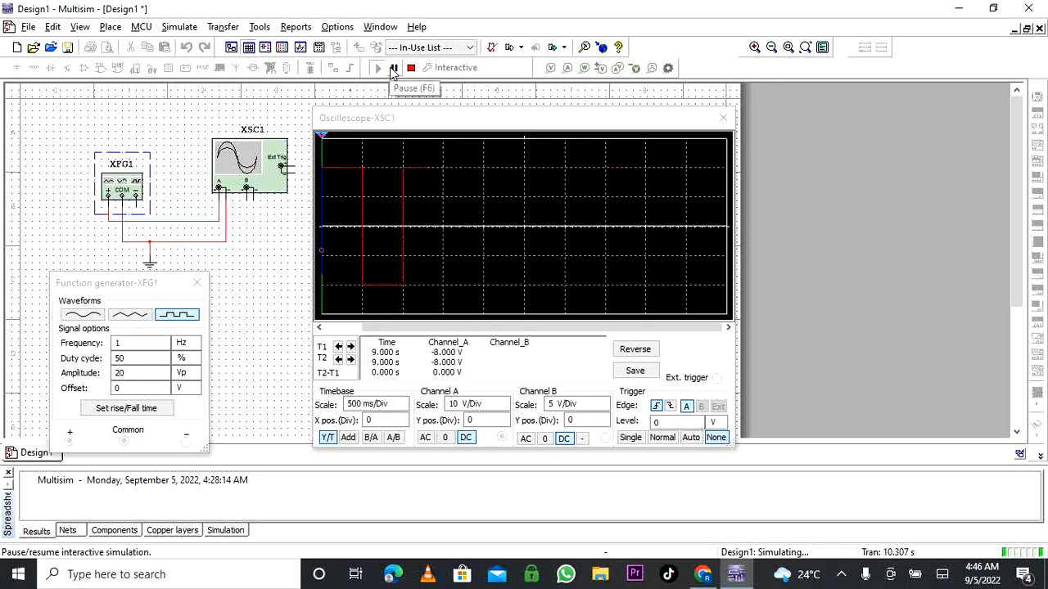
pyautogui.click(393, 69)
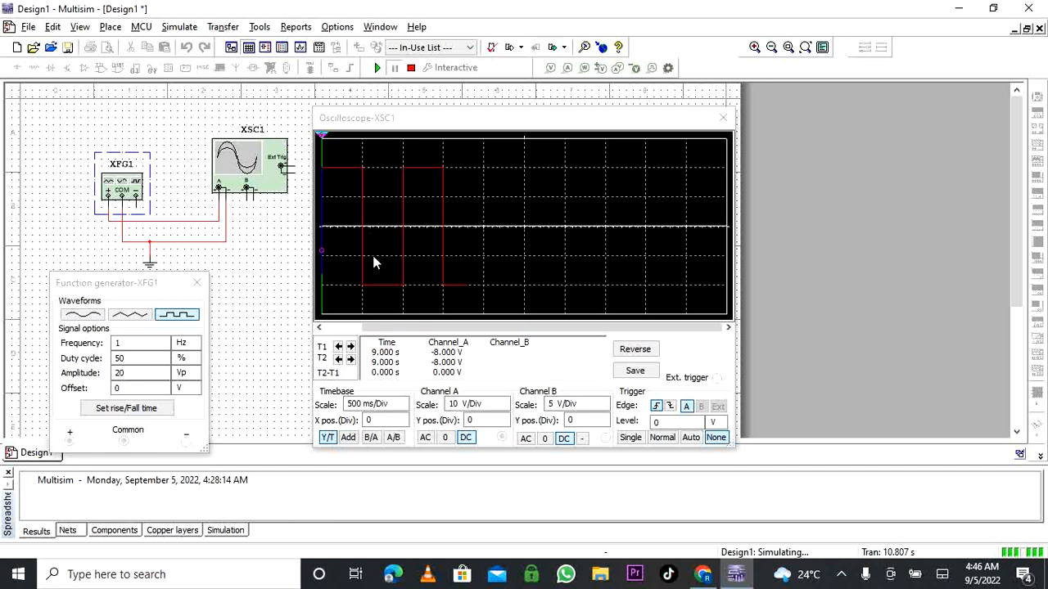
# - Check the function generator's rise/fall time setting for the square wave and close it without changes
pyautogui.click(121, 412)
pyautogui.click(123, 415)
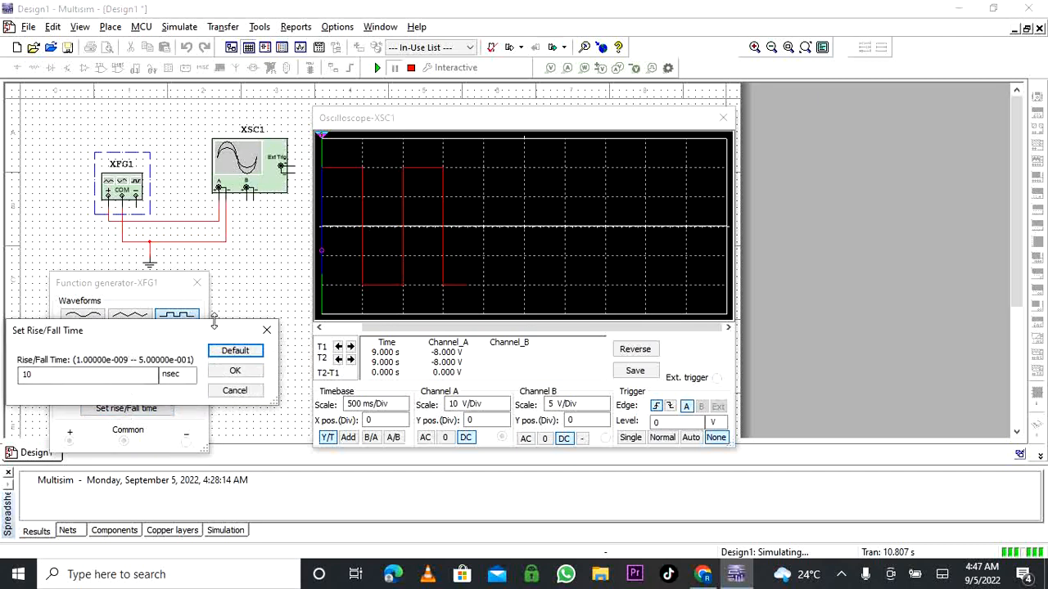
pyautogui.click(266, 330)
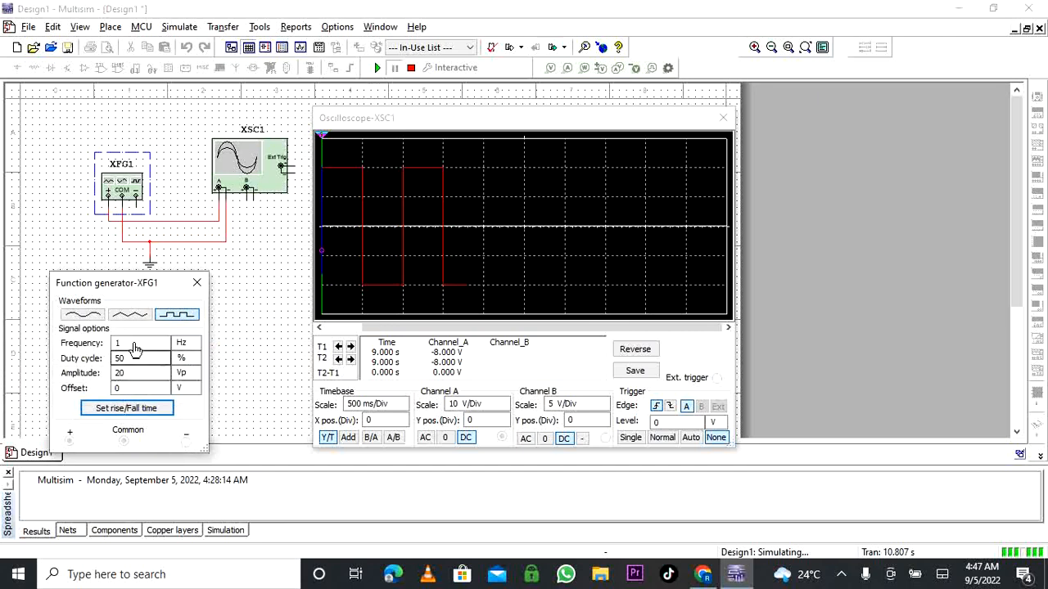
# - Switch the function generator to a triangular wave and resume the simulation
pyautogui.click(128, 316)
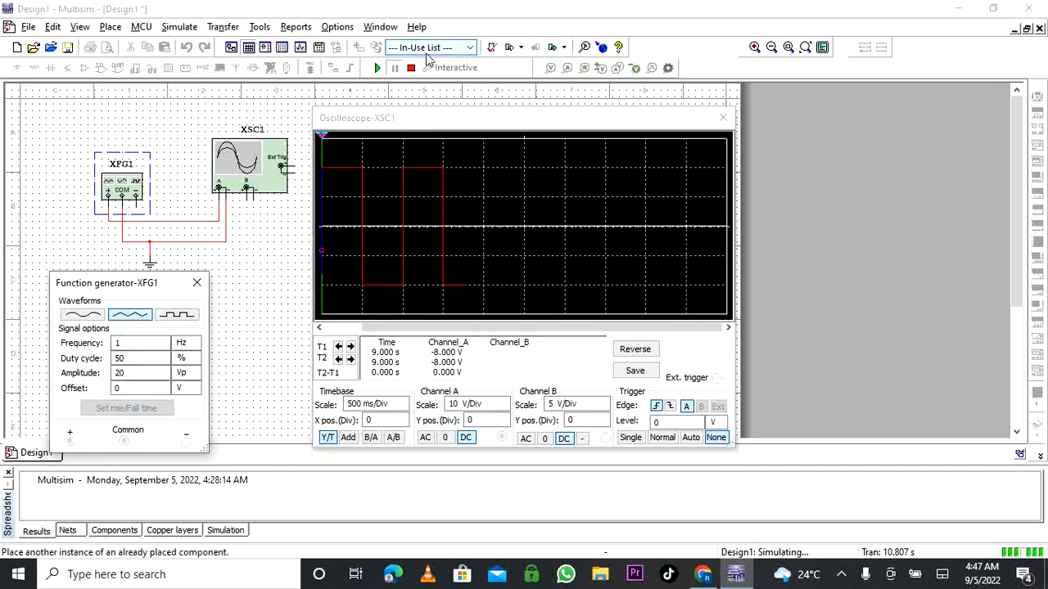
pyautogui.click(398, 69)
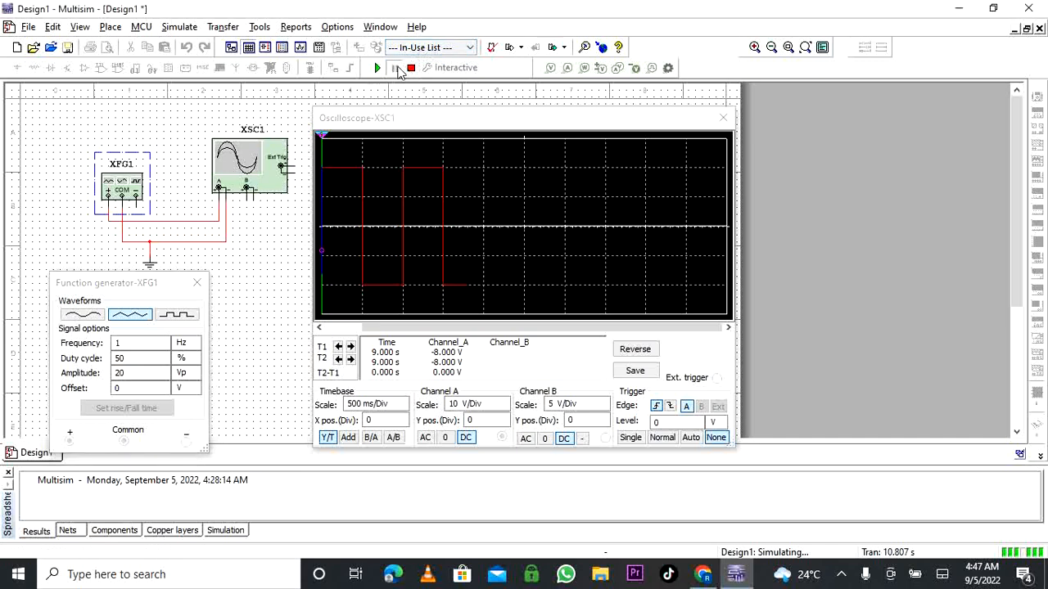
pyautogui.click(377, 68)
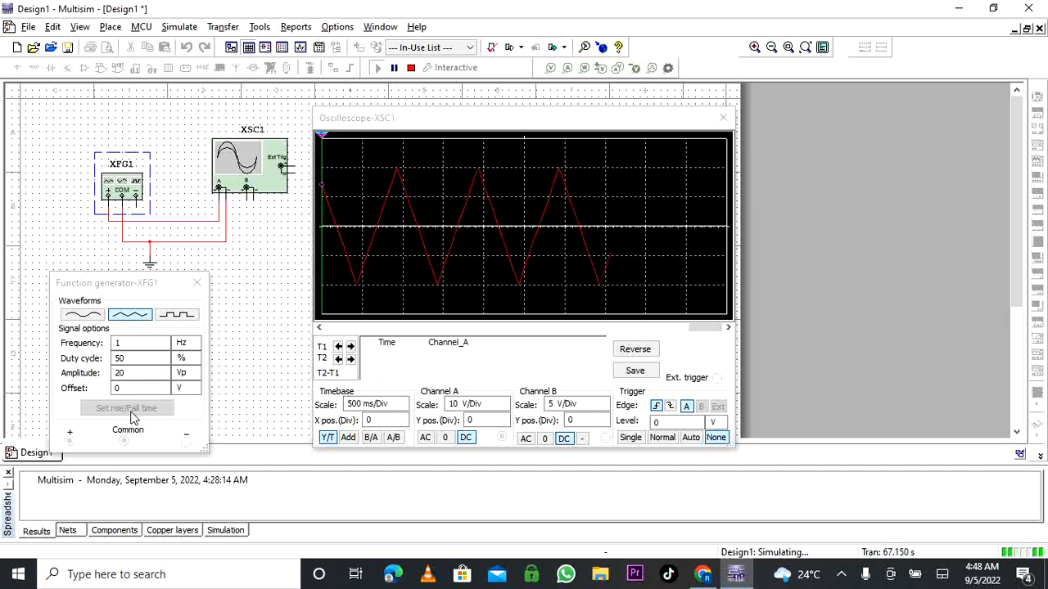
# - Set the function generator's frequency to 2 Hz and switch the waveform to a square wave
pyautogui.click(159, 345)
pyautogui.click(163, 341)
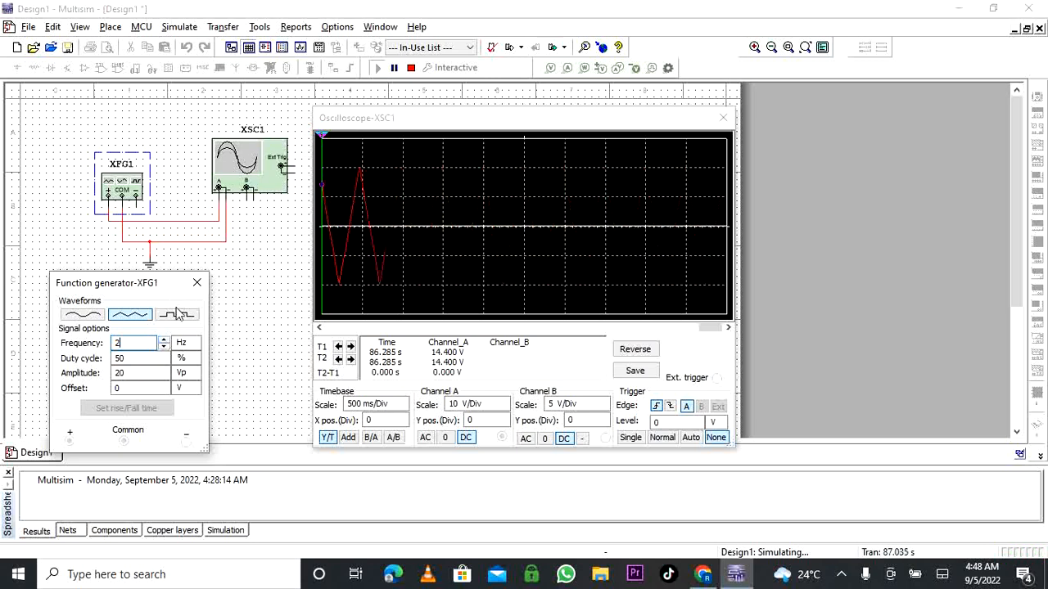
pyautogui.click(177, 315)
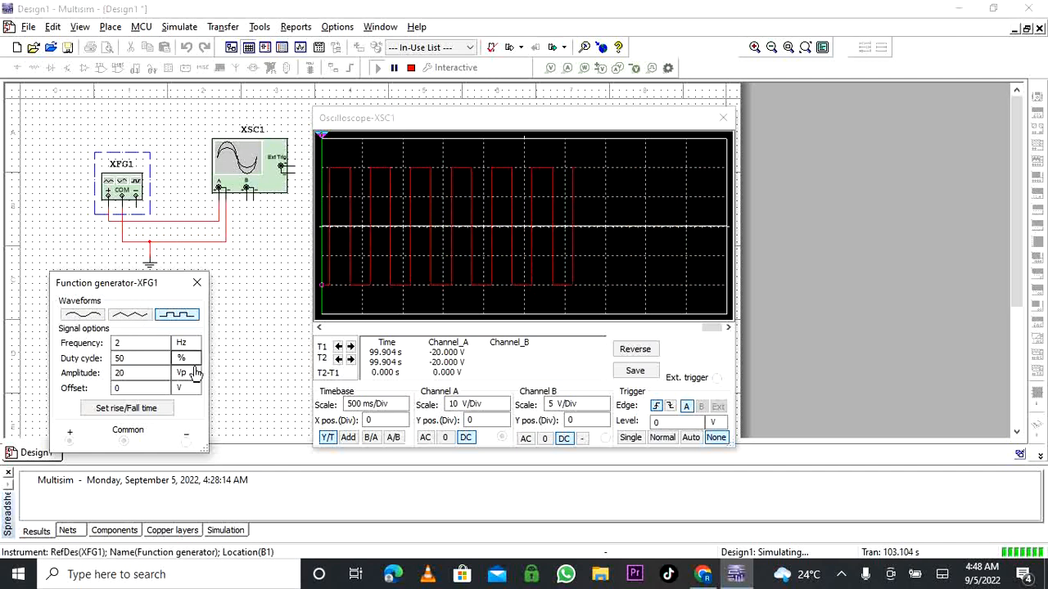
# - Increase the square wave's rise/fall time, keeping nsec as the unit, and apply the setting
pyautogui.click(156, 411)
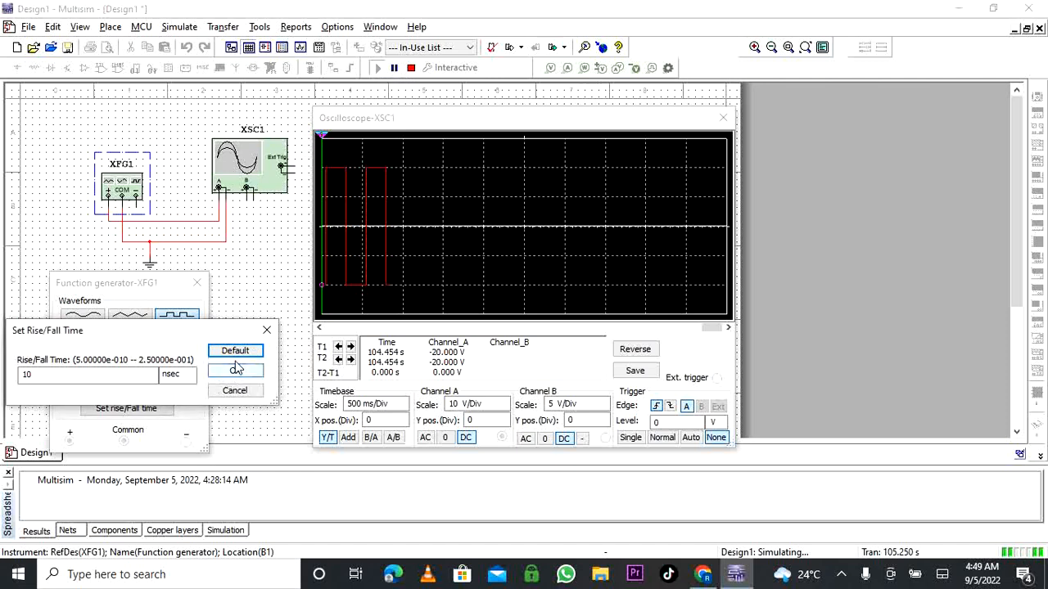
pyautogui.click(170, 375)
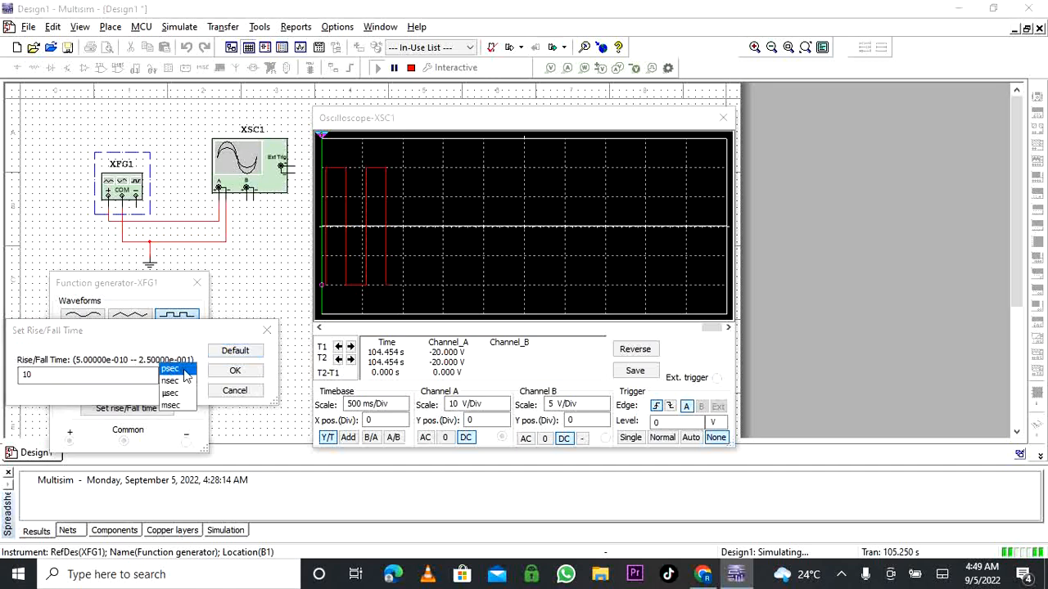
pyautogui.click(228, 376)
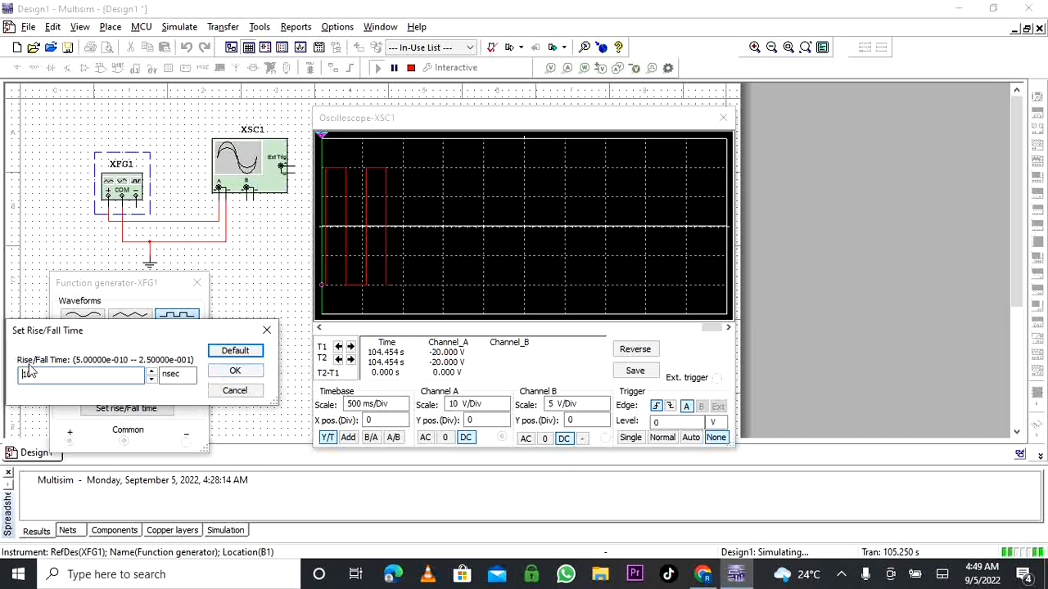
pyautogui.click(151, 370)
pyautogui.click(236, 372)
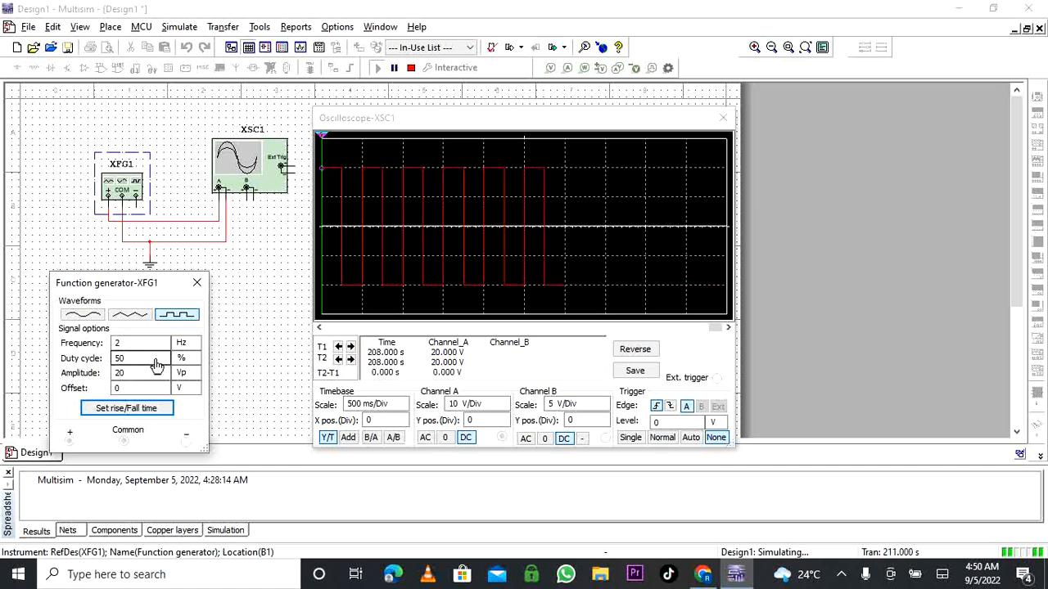
# - Lower the square wave's duty cycle stepwise to 5 % while the simulation runs
pyautogui.click(397, 231)
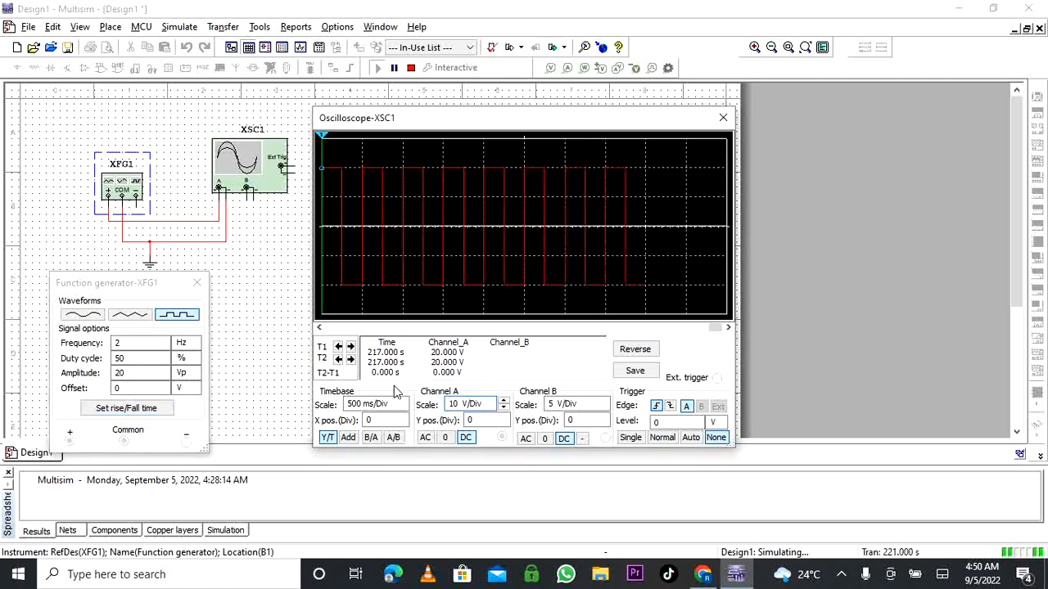
pyautogui.click(124, 361)
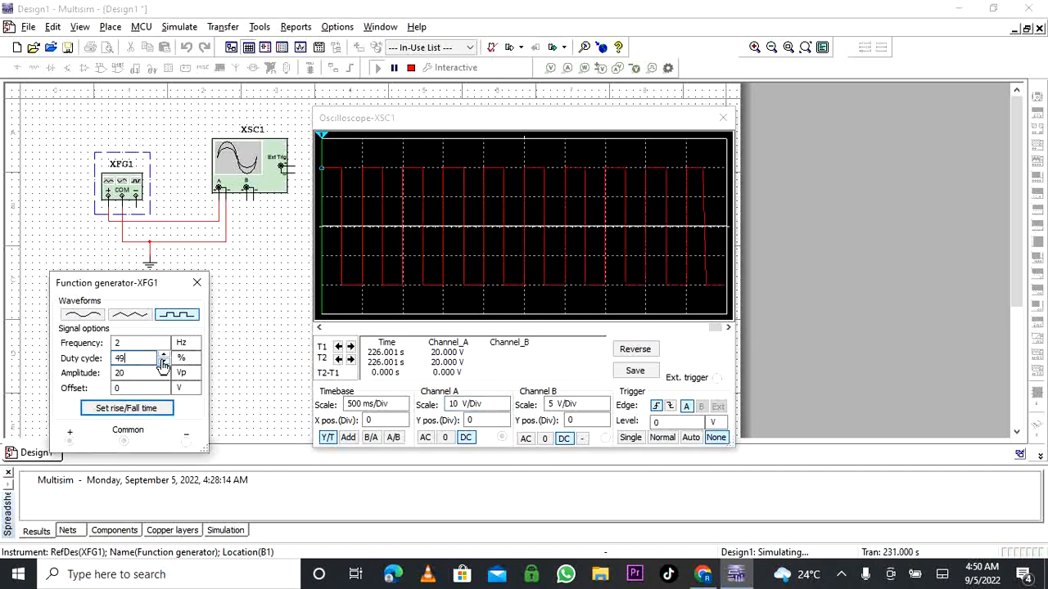
pyautogui.click(163, 364)
pyautogui.click(163, 364)
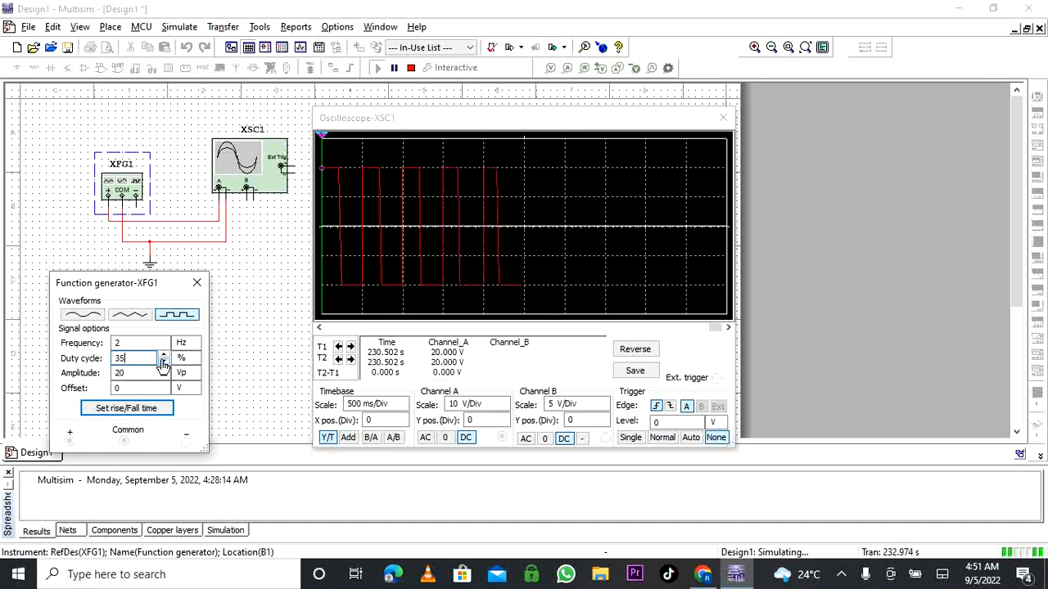
pyautogui.click(163, 364)
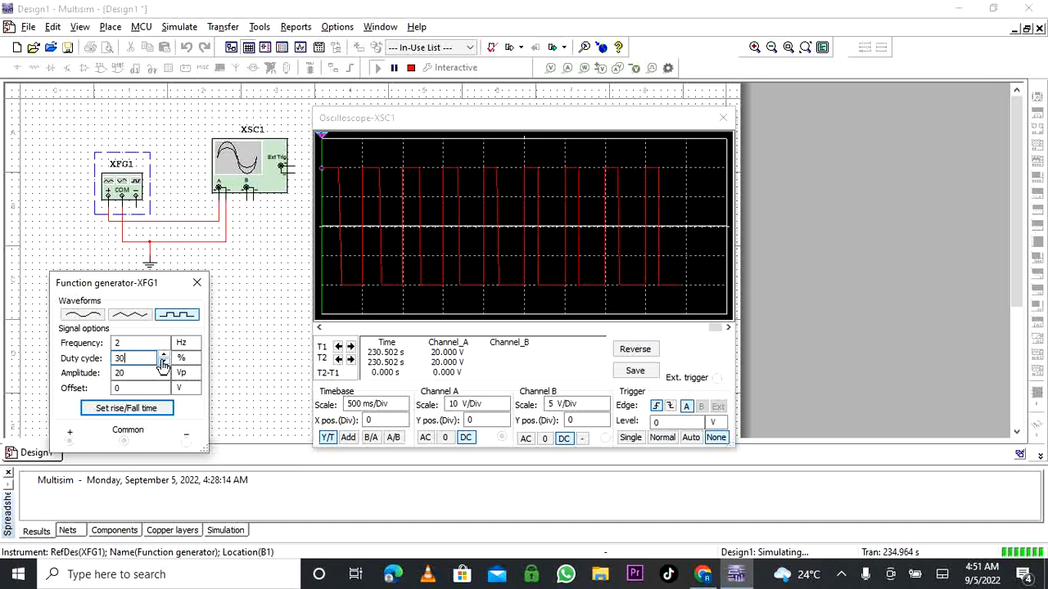
pyautogui.click(163, 364)
pyautogui.click(163, 363)
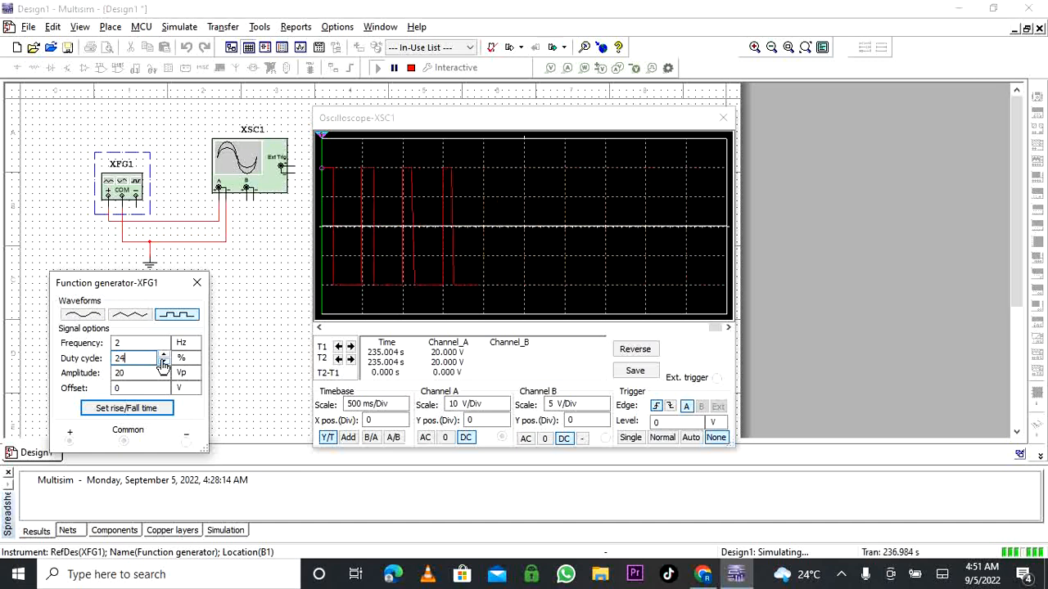
pyautogui.click(163, 363)
pyautogui.click(163, 364)
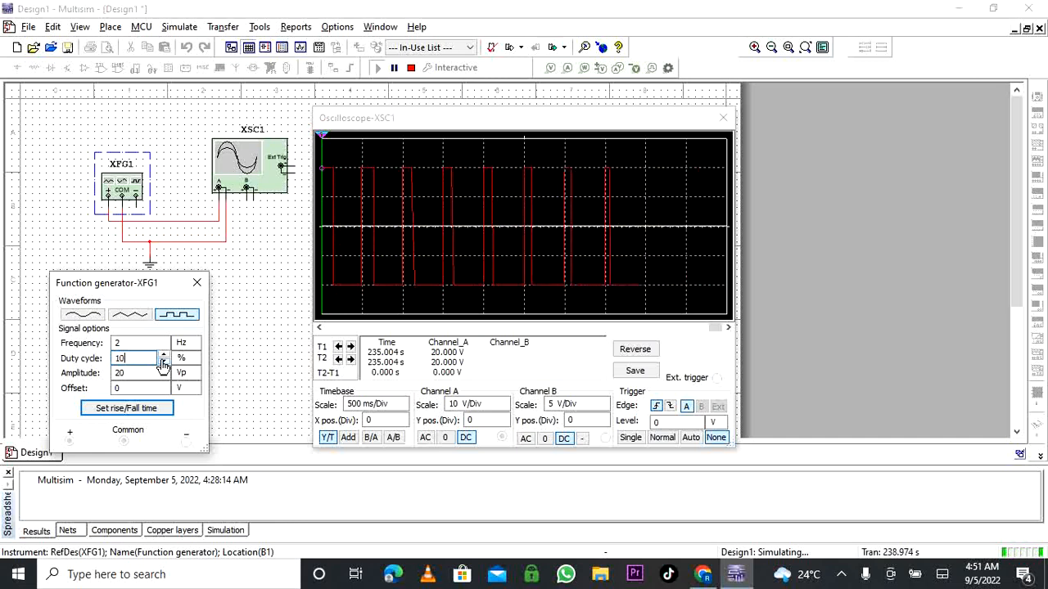
pyautogui.click(163, 364)
pyautogui.click(163, 364)
pyautogui.click(163, 363)
pyautogui.click(162, 363)
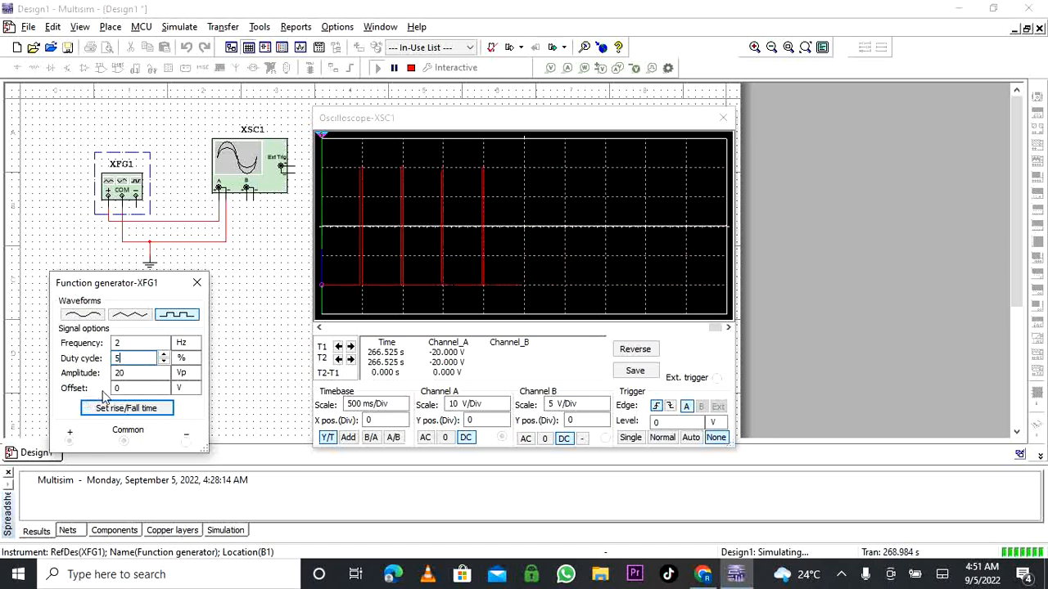
# - Raise the function generator's amplitude stepwise to 22 Vp while the simulation runs
pyautogui.click(118, 378)
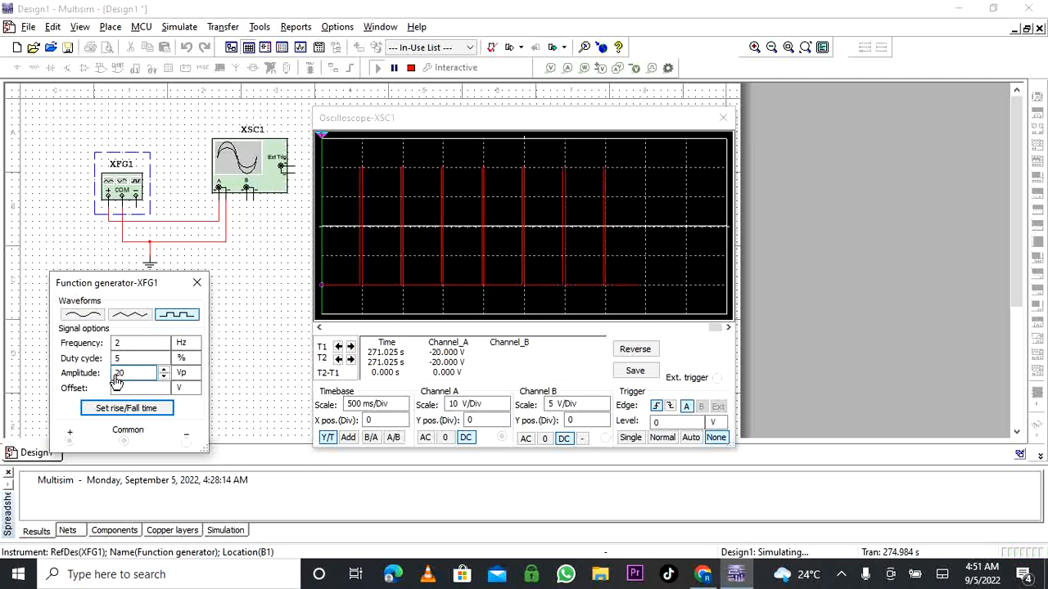
pyautogui.click(163, 371)
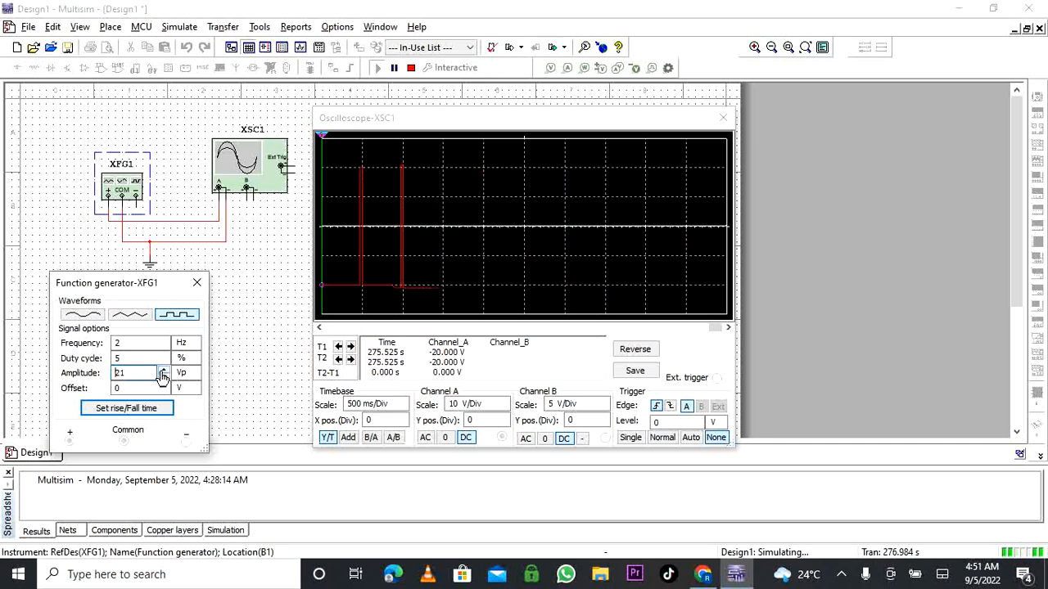
pyautogui.click(163, 371)
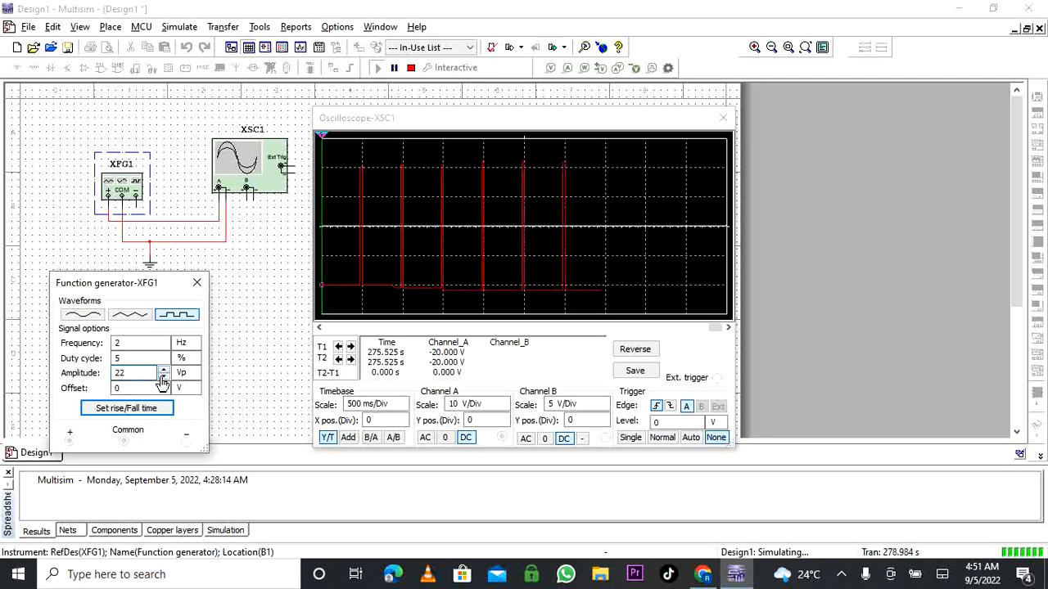
# - Lower the function generator's amplitude stepwise to 2 Vp, and then set it to 2.5 Vp
pyautogui.click(163, 377)
pyautogui.click(162, 378)
pyautogui.click(163, 377)
pyautogui.click(163, 377)
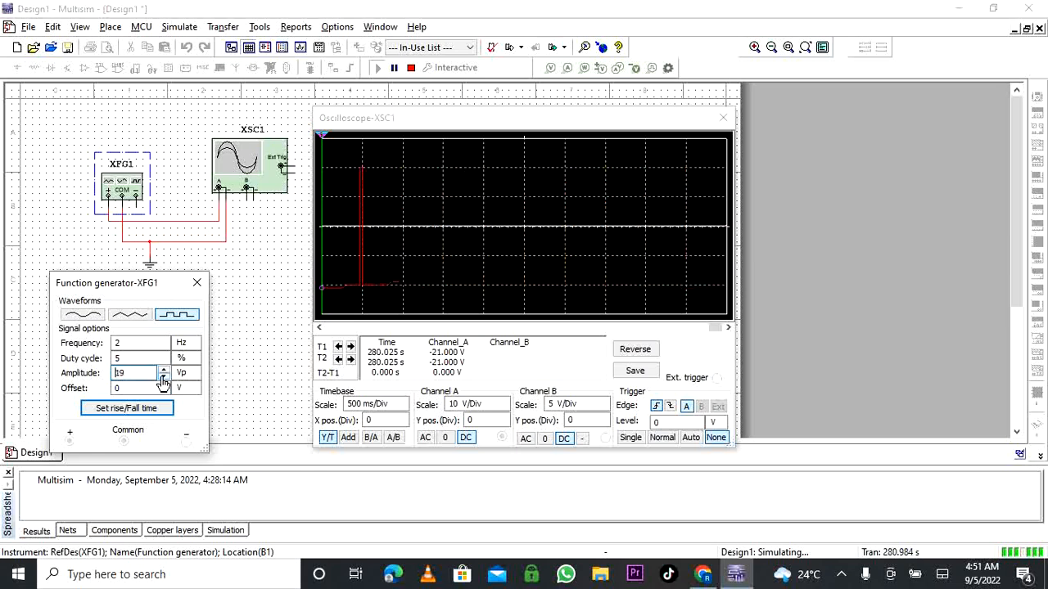
pyautogui.click(162, 377)
pyautogui.click(163, 378)
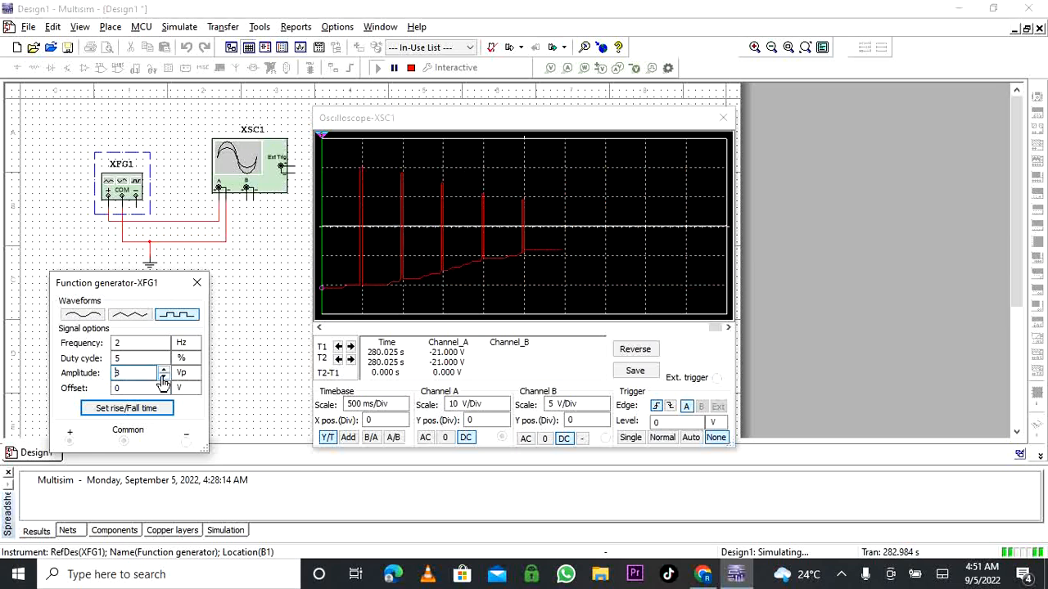
pyautogui.click(163, 377)
pyautogui.click(163, 377)
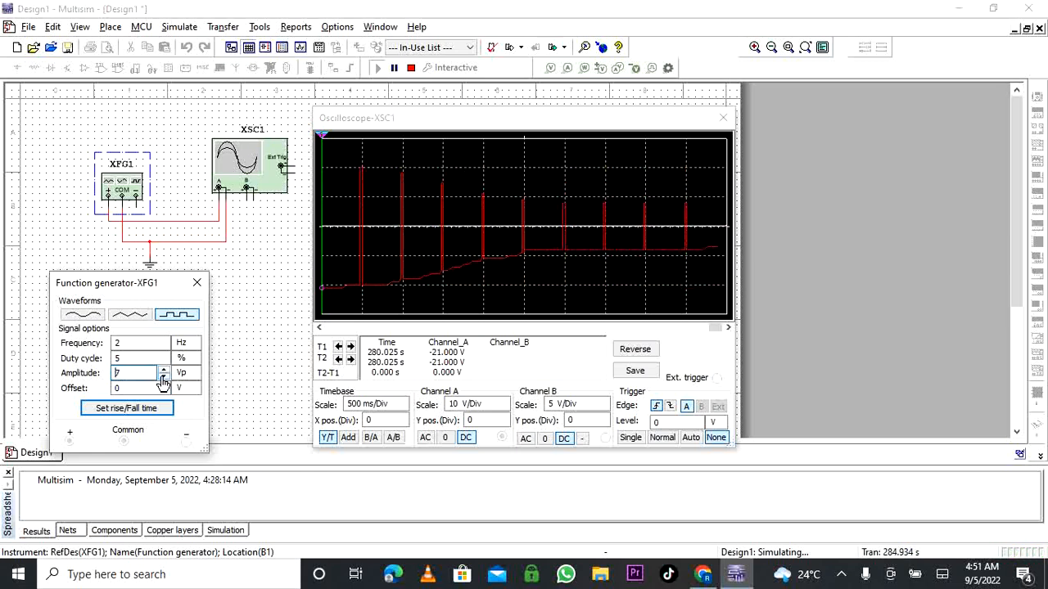
pyautogui.click(163, 378)
pyautogui.click(163, 377)
pyautogui.click(163, 378)
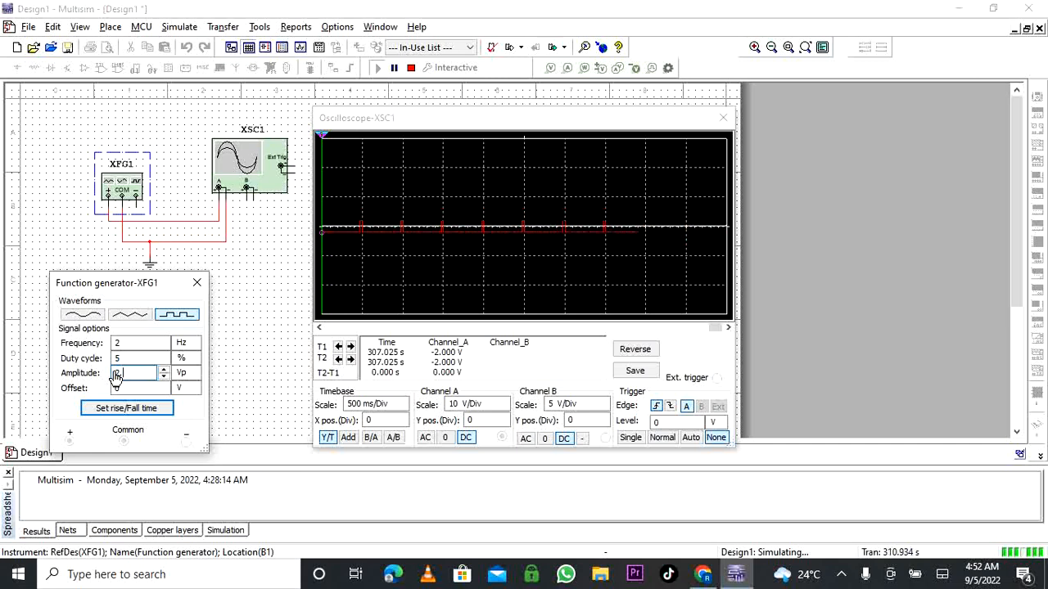
pyautogui.write('.5')
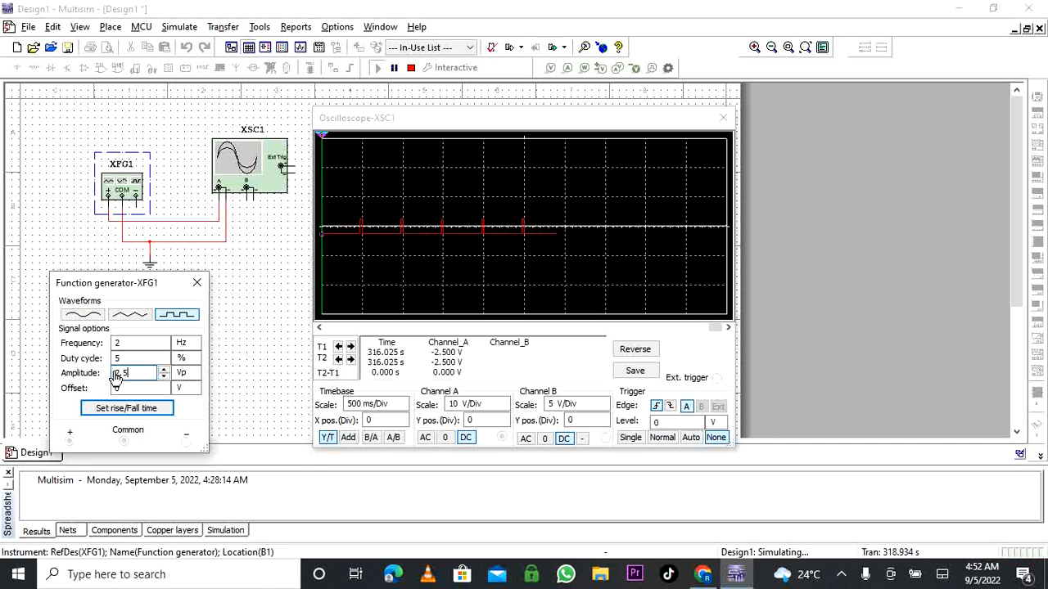
# - Raise the function generator's amplitude stepwise to 52 Vp while watching the pulses on the oscilloscope
pyautogui.click(166, 370)
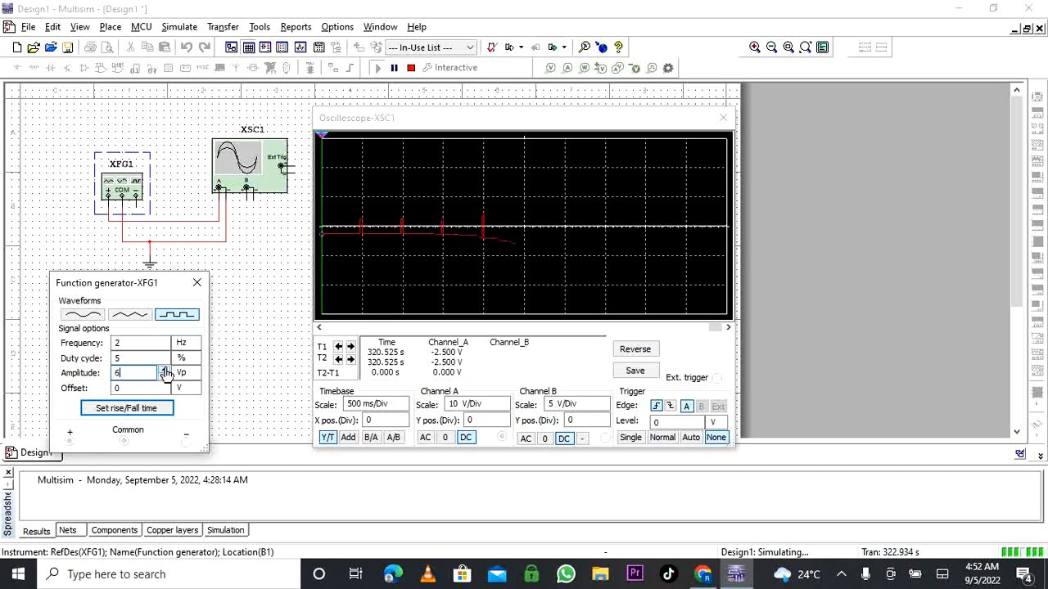
pyautogui.click(165, 370)
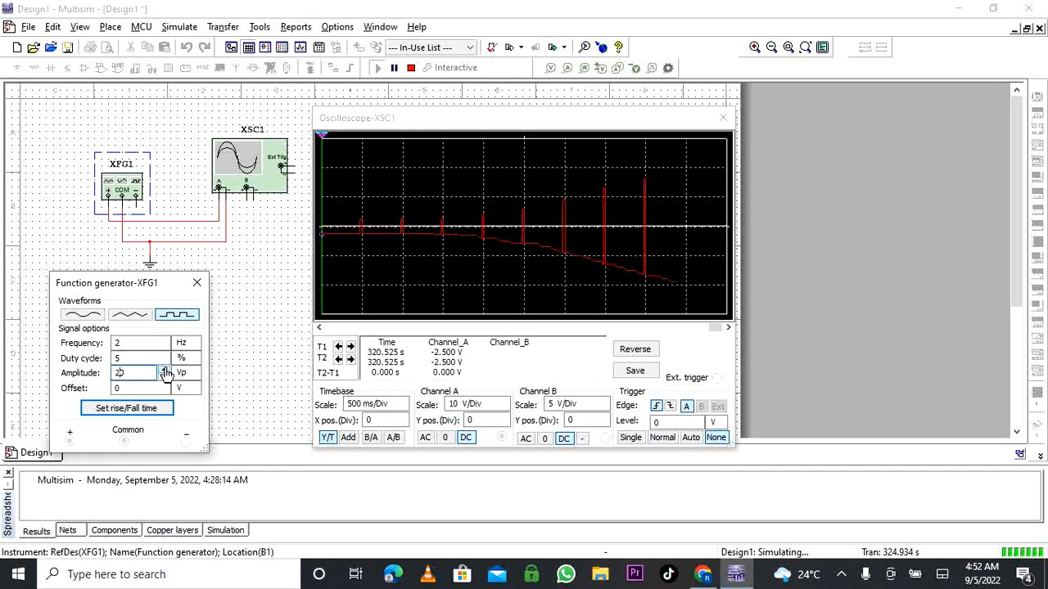
pyautogui.click(165, 371)
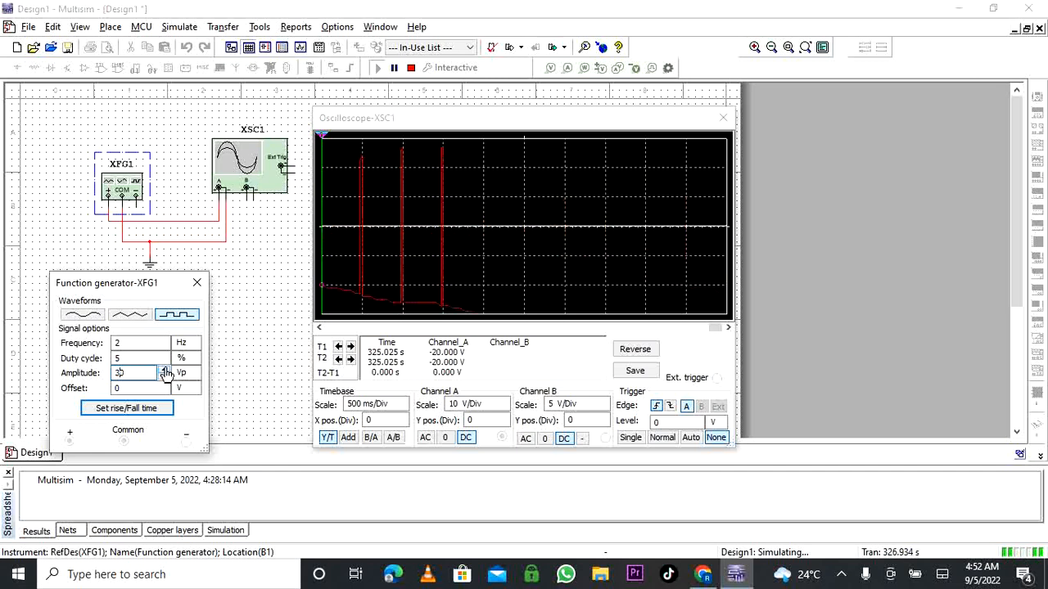
pyautogui.click(166, 371)
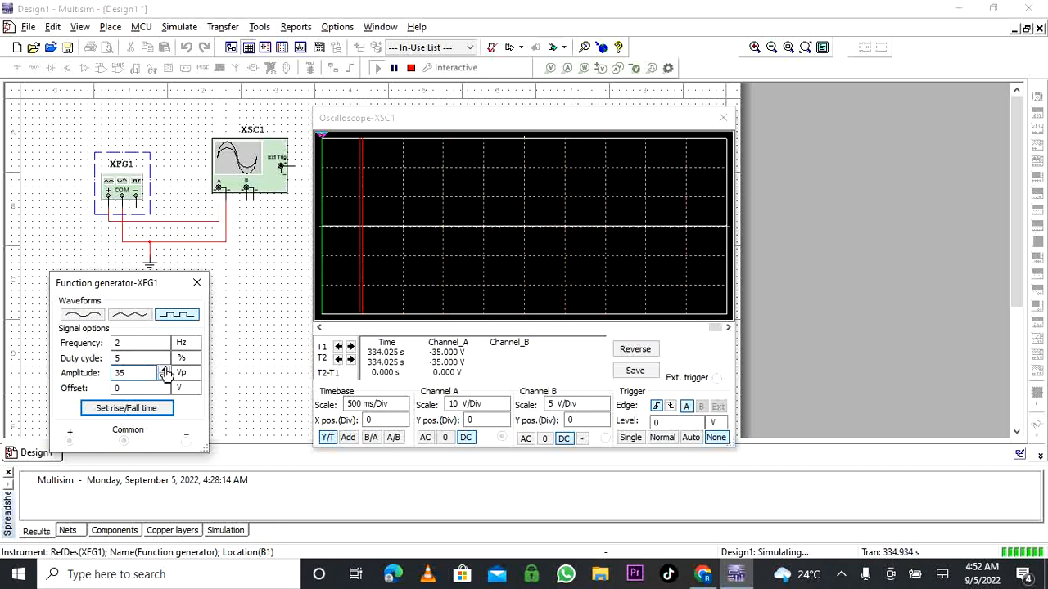
pyautogui.click(165, 371)
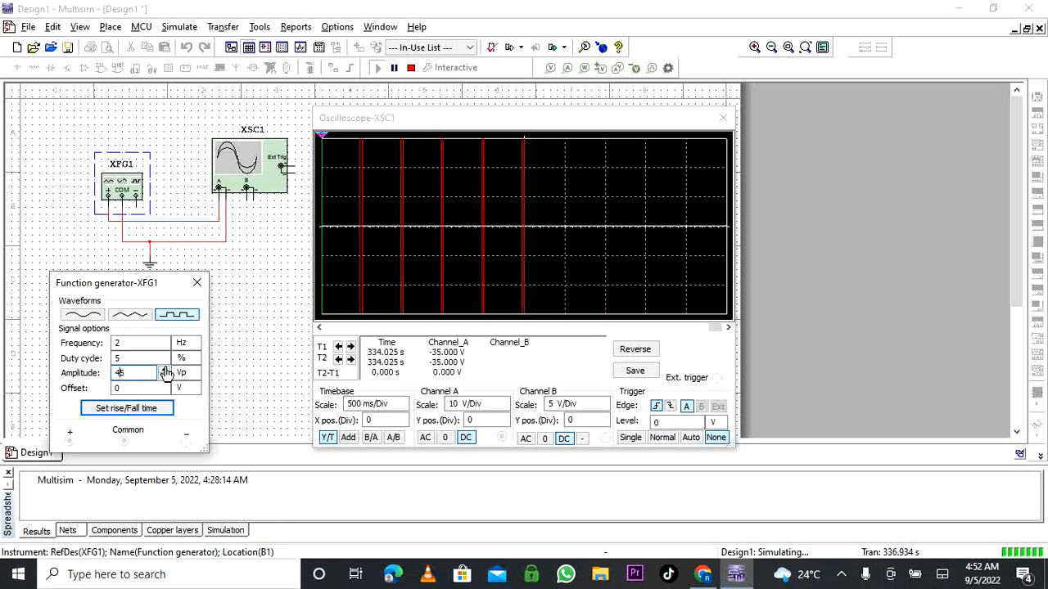
pyautogui.click(165, 371)
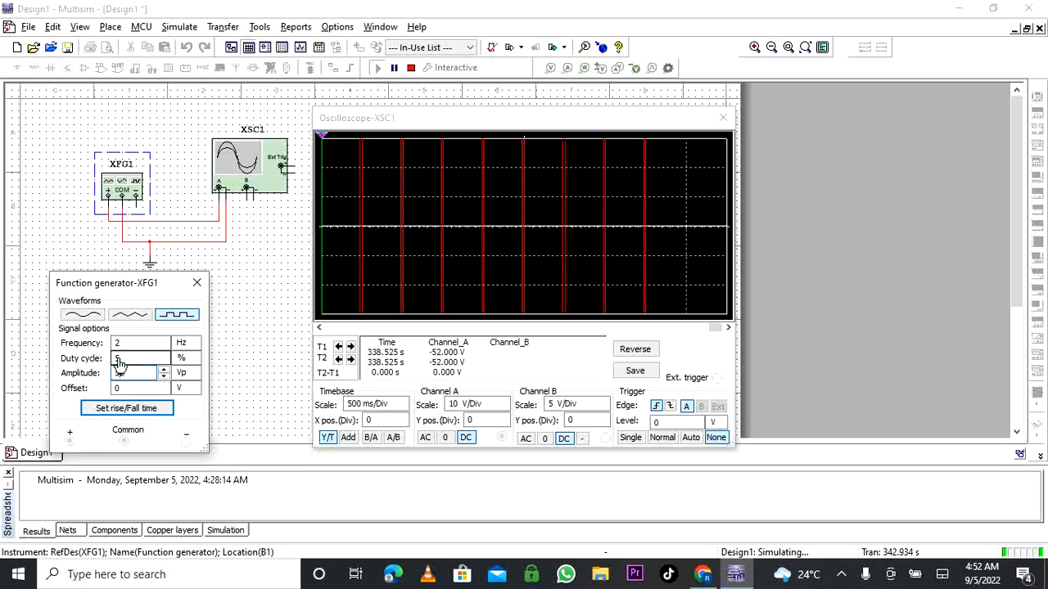
# - Raise the square wave's duty cycle stepwise to 8 % while the simulation runs
pyautogui.click(120, 360)
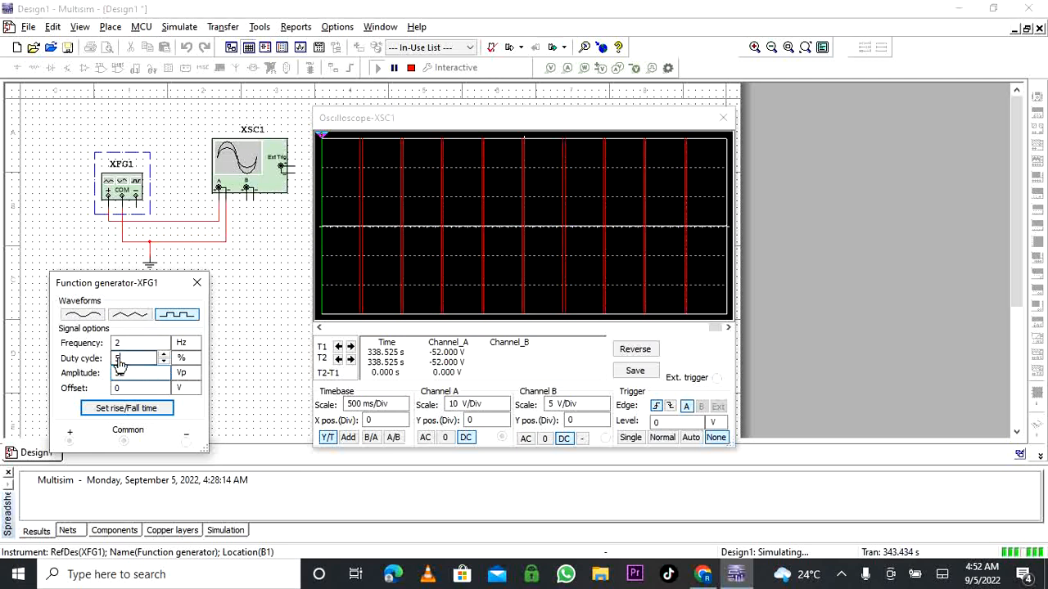
pyautogui.click(163, 355)
pyautogui.click(163, 356)
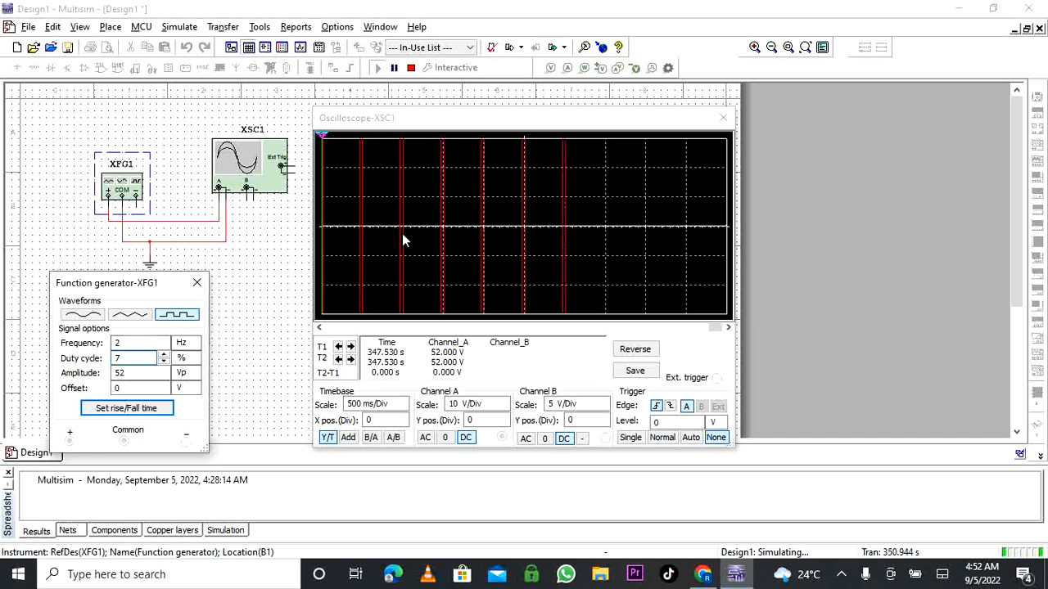
pyautogui.click(163, 357)
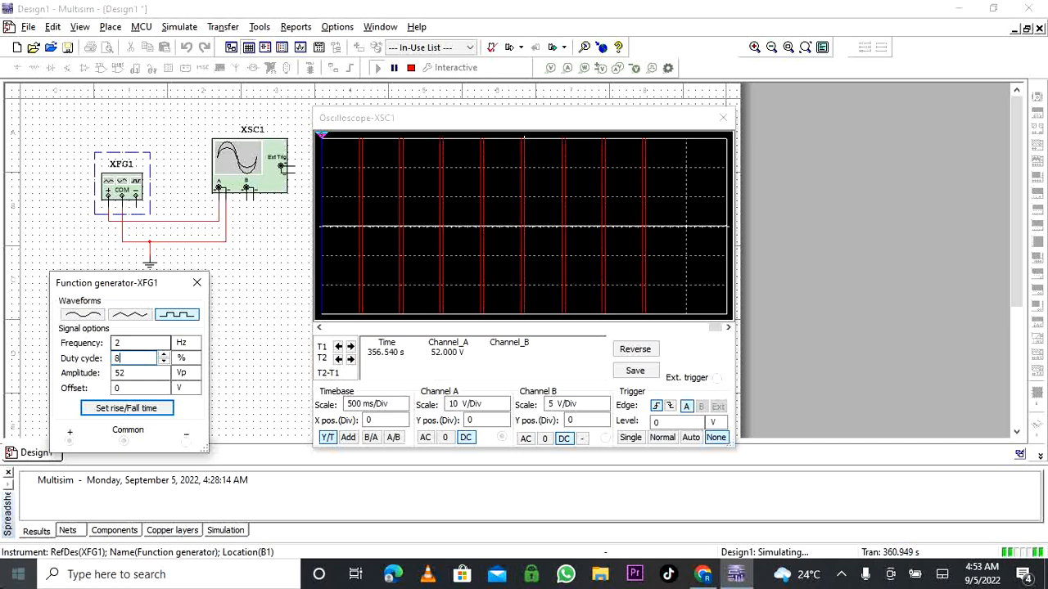
# - Set the function generator's amplitude to 50 Vp while the simulation runs
pyautogui.click(156, 374)
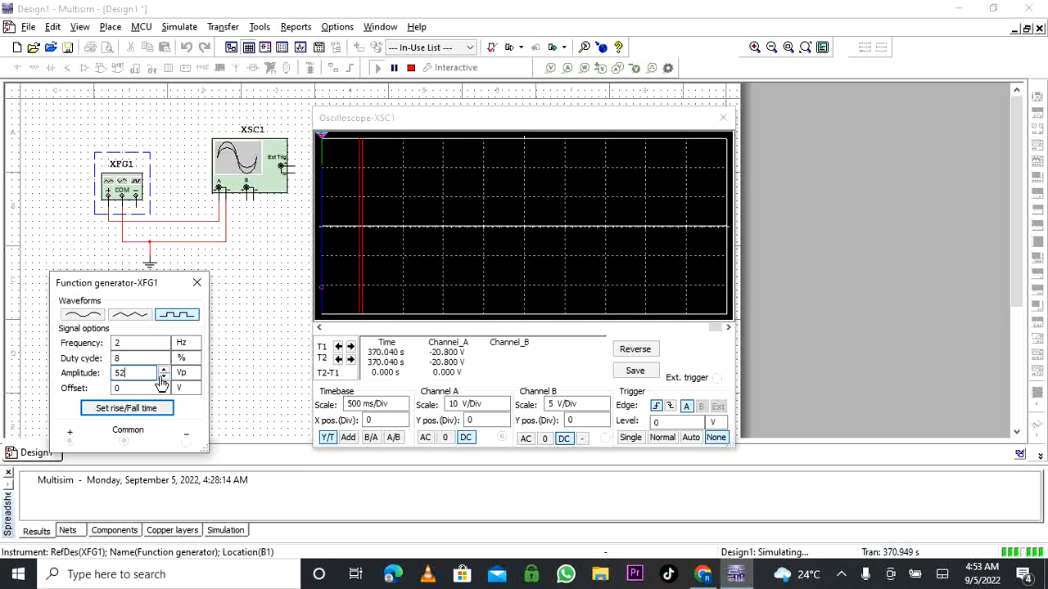
pyautogui.press('BackSpace')
pyautogui.write('0')
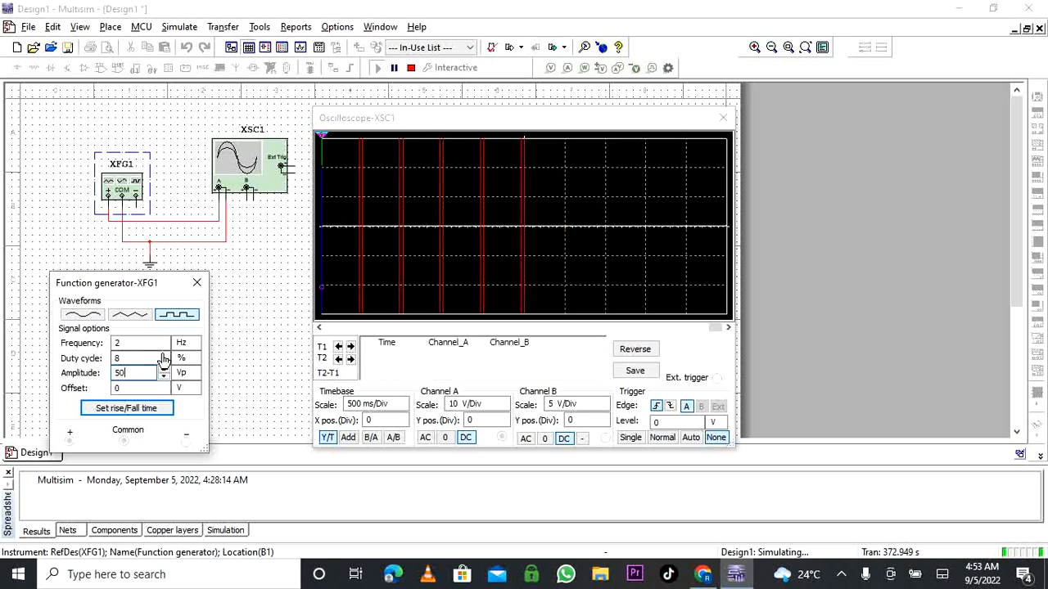
# - Raise the square wave's duty cycle stepwise to 10 % and set its offset to 2.5 V
pyautogui.click(163, 356)
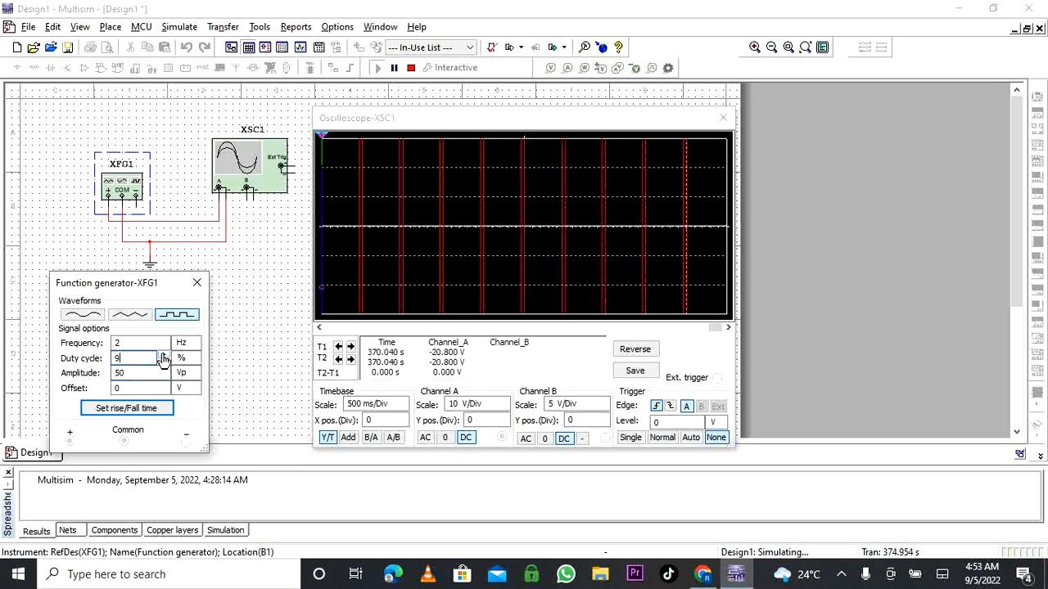
pyautogui.click(162, 356)
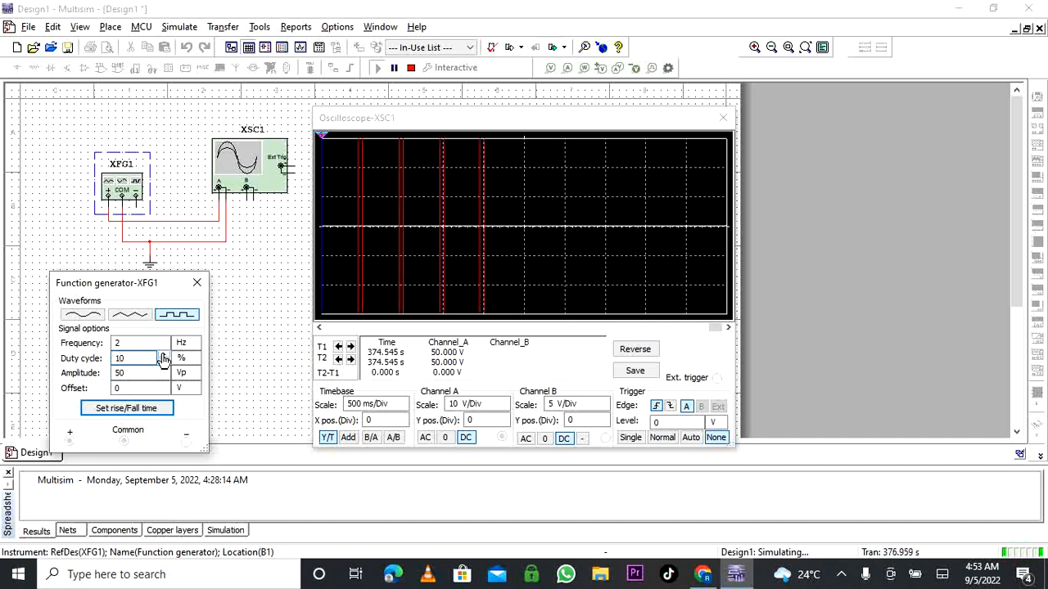
pyautogui.click(121, 390)
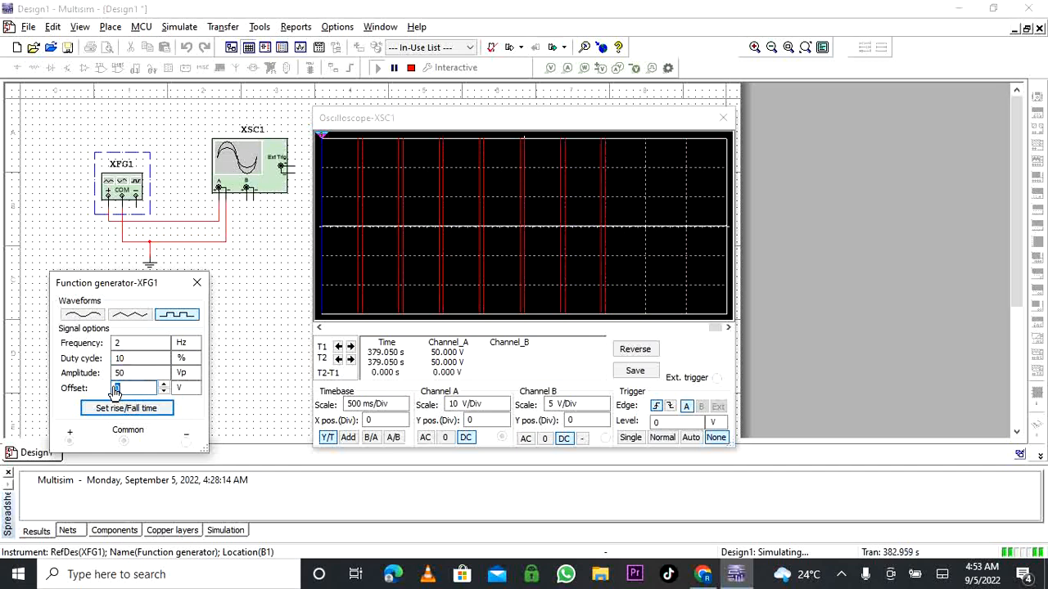
pyautogui.write('2.5')
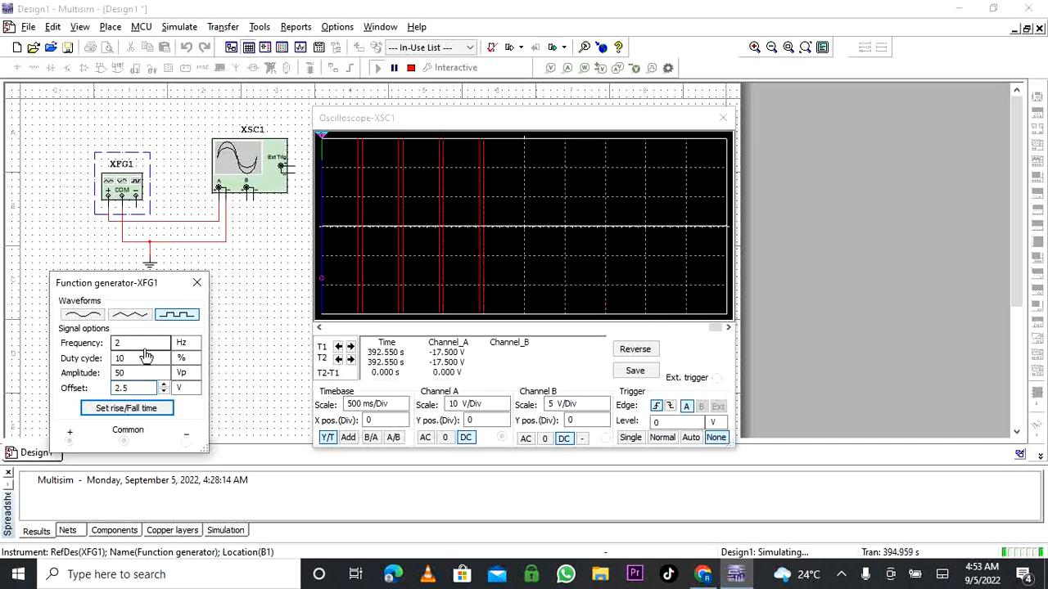
# - Inspect the square wave's rise/fall time setting and close it without applying a change
pyautogui.click(142, 415)
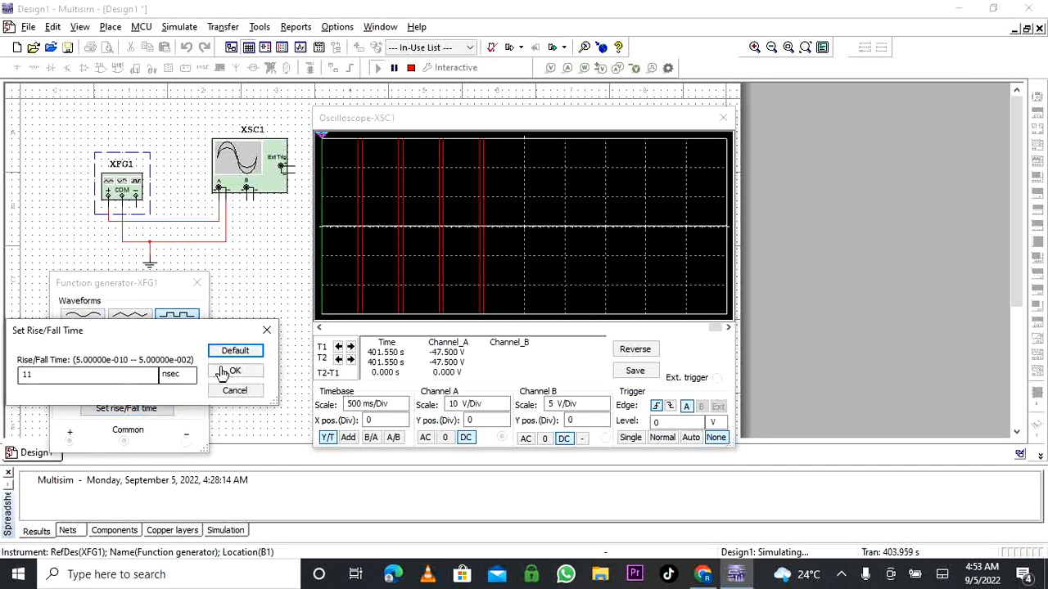
pyautogui.click(139, 375)
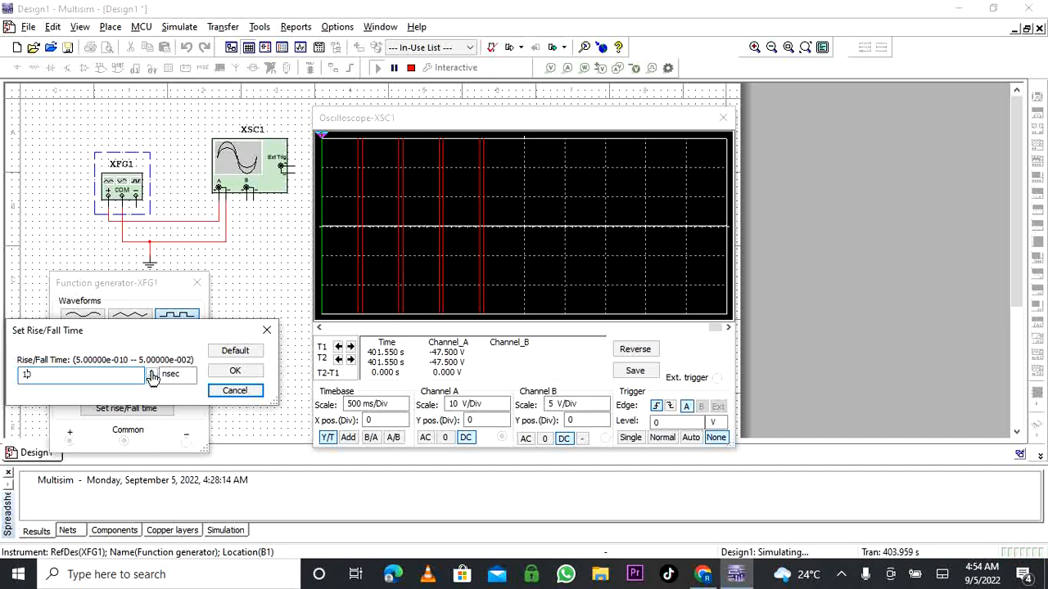
pyautogui.click(267, 331)
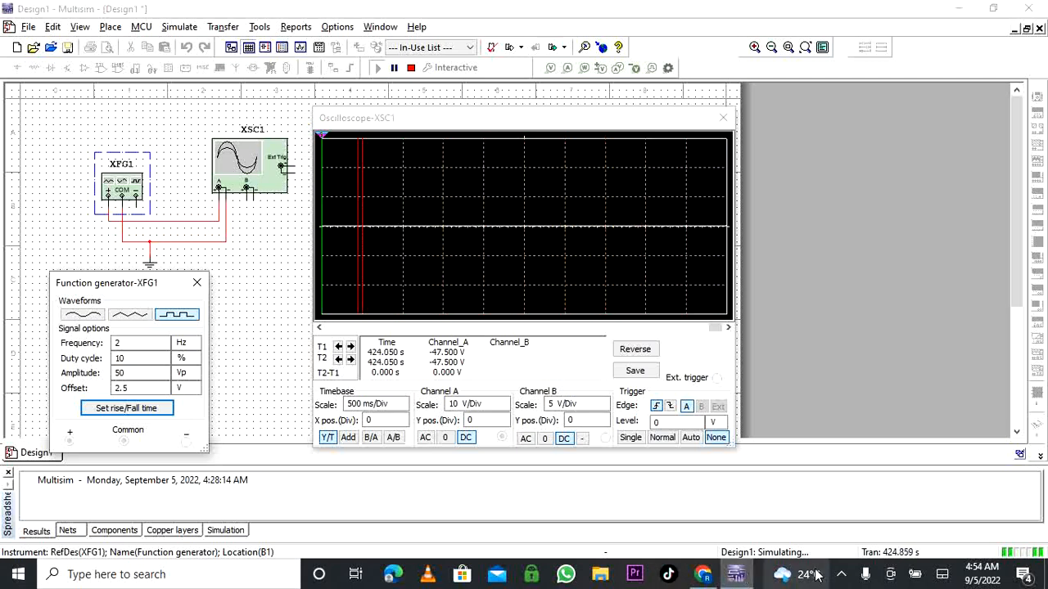
pyautogui.click(841, 575)
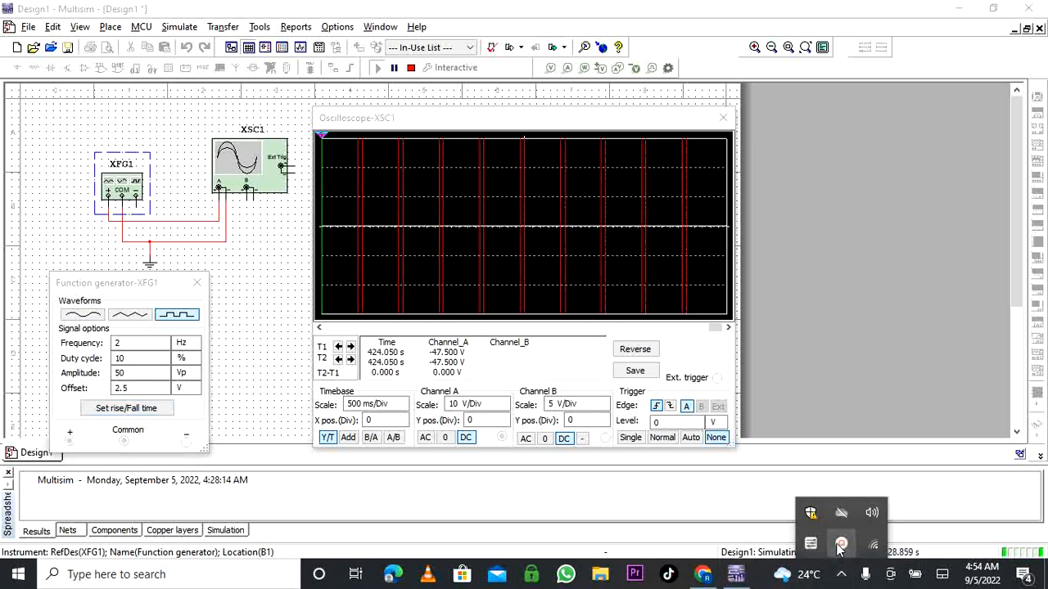
pyautogui.click(837, 547)
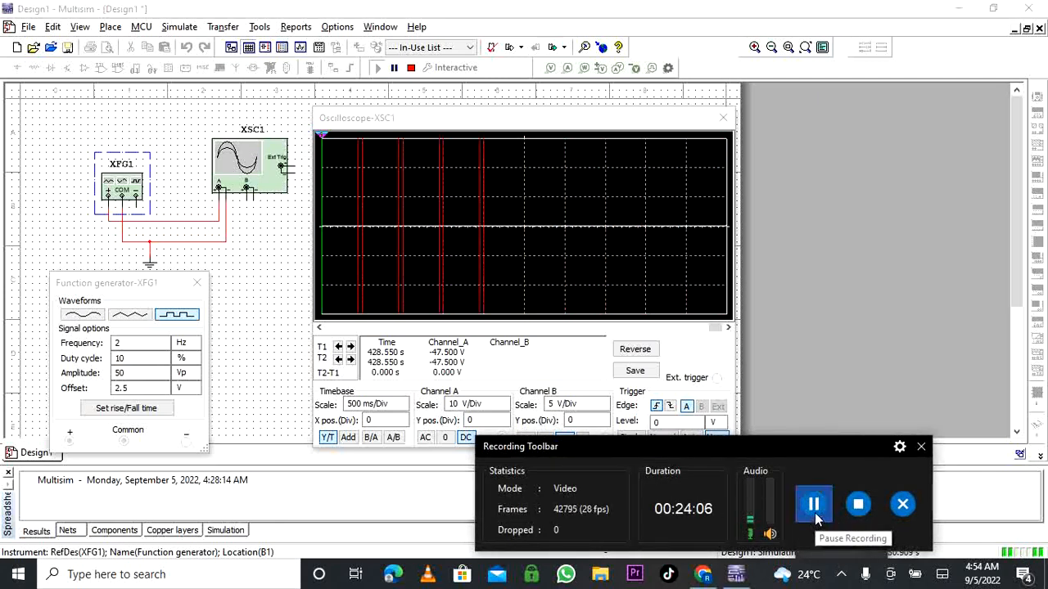